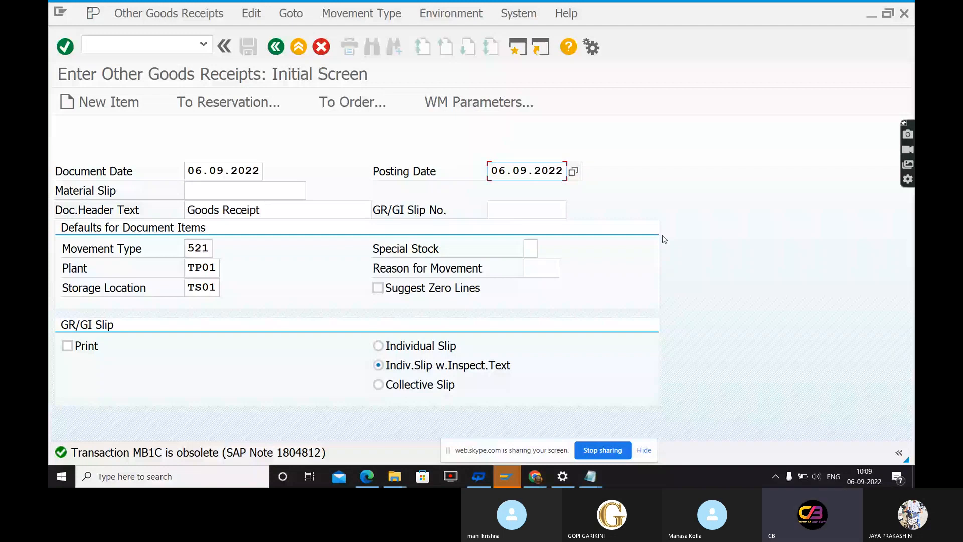
# Try to continue past the goods receipt header for movement type 521, plant TP01 and storage location TS01
pyautogui.press('Return')
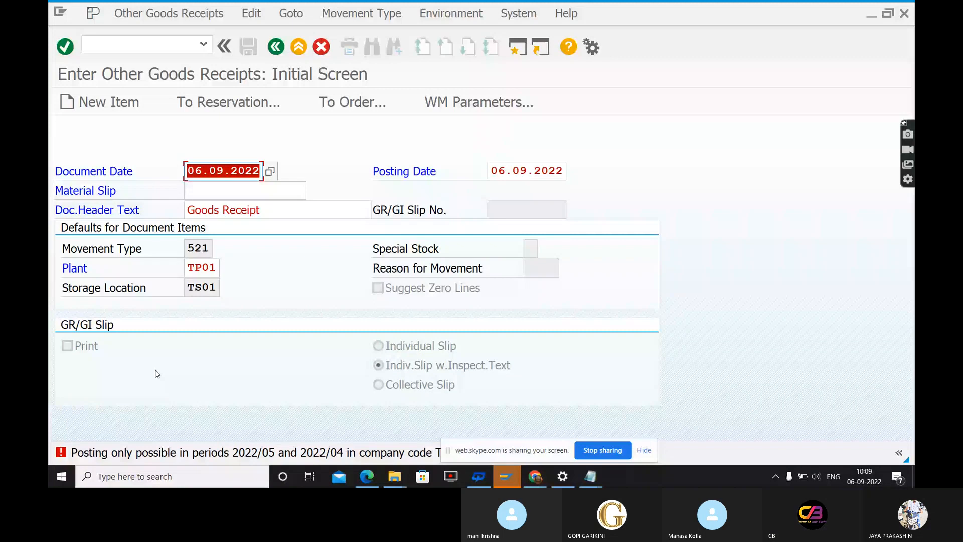
pyautogui.moveTo(476, 451); pyautogui.dragTo(588, 454)
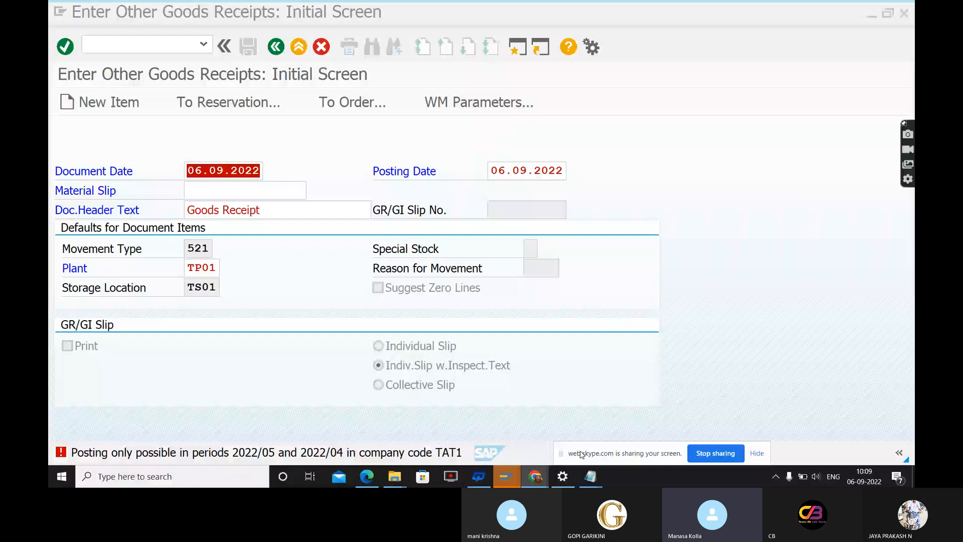
# Open the posting period intervals with transaction OB52 in a separate session
pyautogui.click(169, 46)
pyautogui.write('/')
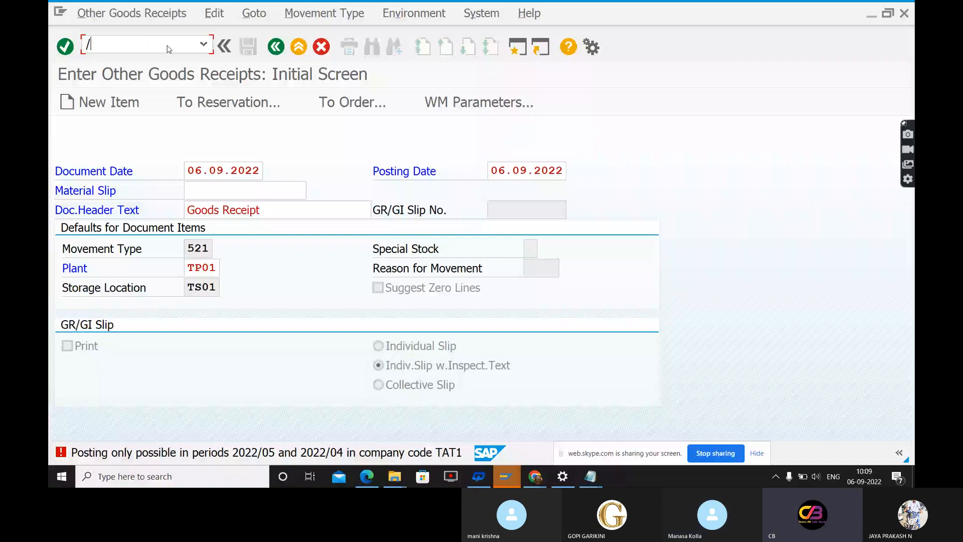
pyautogui.write('nob52')
pyautogui.press('Return')
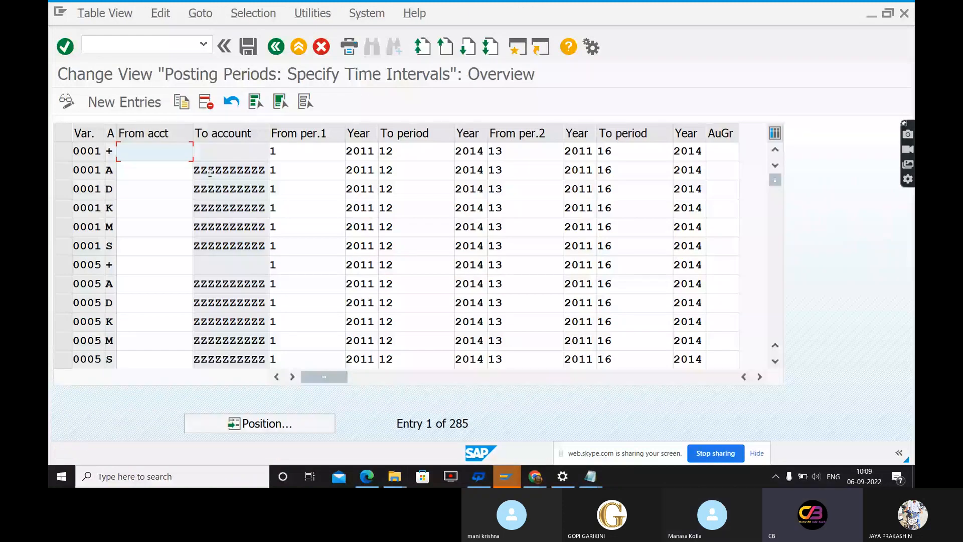
pyautogui.click(307, 425)
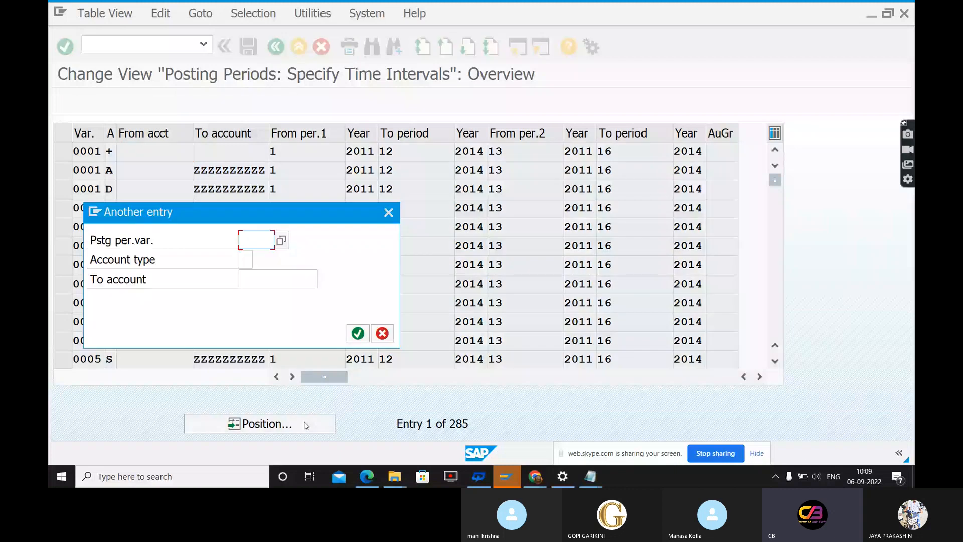
pyautogui.press('Escape')
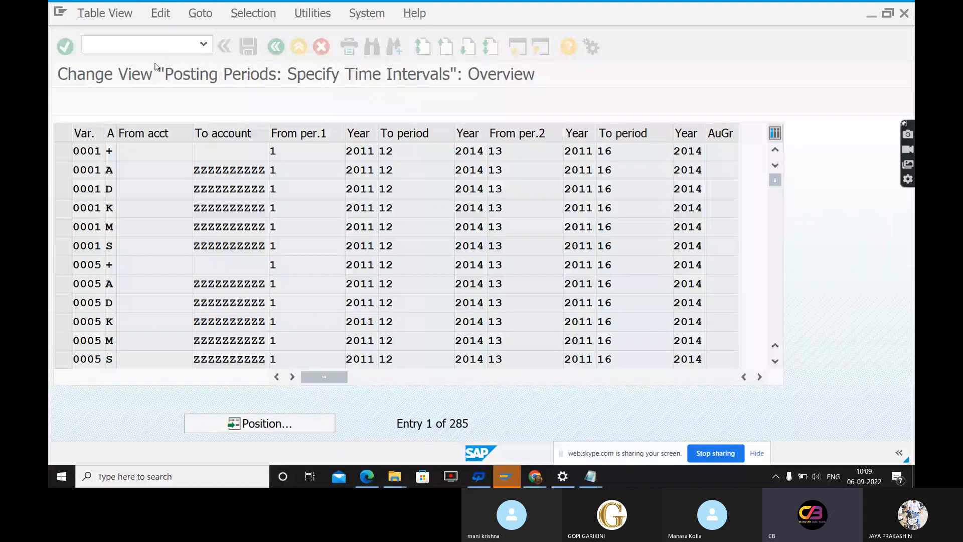
# Open the company code global data overview with transaction OBY6
pyautogui.click(142, 48)
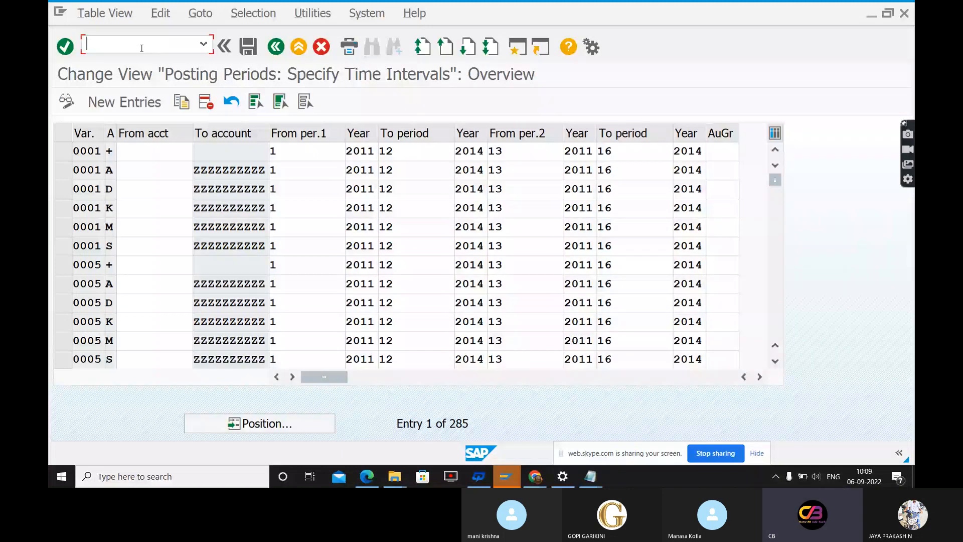
pyautogui.write('/oby')
pyautogui.press('BackSpace')
pyautogui.press('BackSpace')
pyautogui.press('BackSpace')
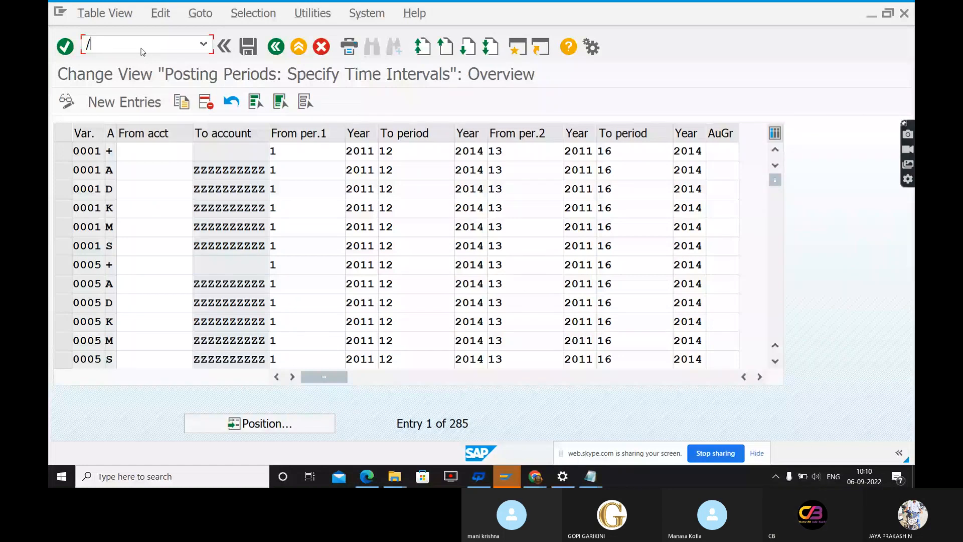
pyautogui.write('nob')
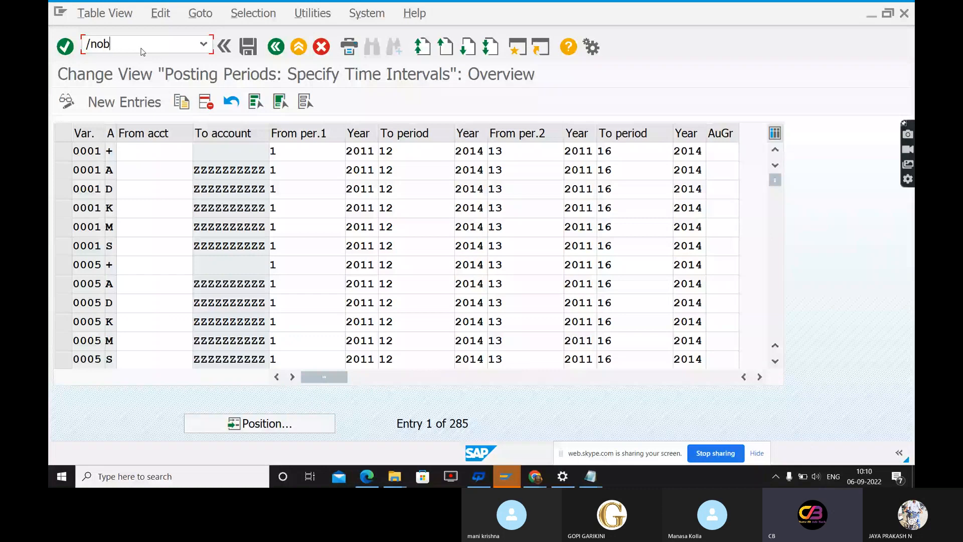
pyautogui.write('y6')
pyautogui.press('Return')
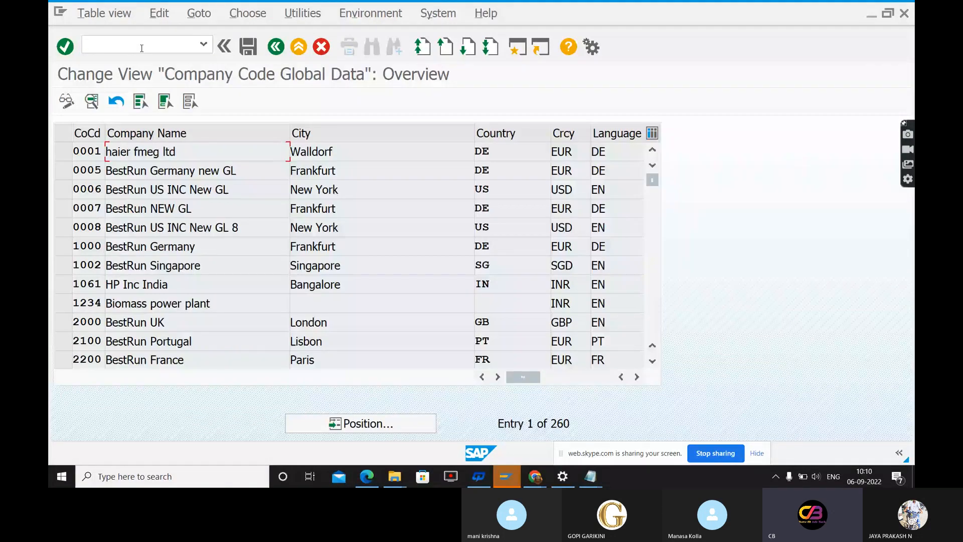
# Find company code TAT1 and open its global data details to check the posting period variant
pyautogui.click(357, 425)
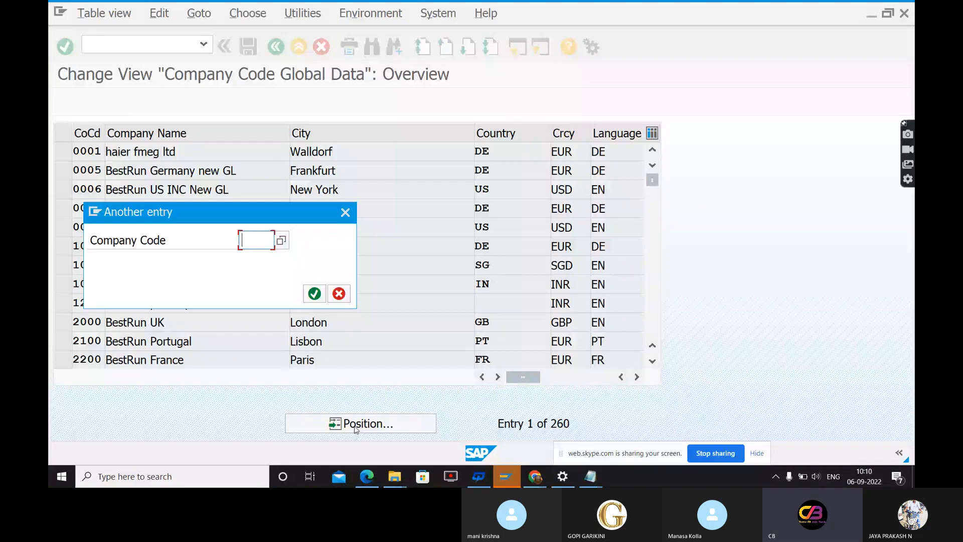
pyautogui.write('TAT1')
pyautogui.press('Return')
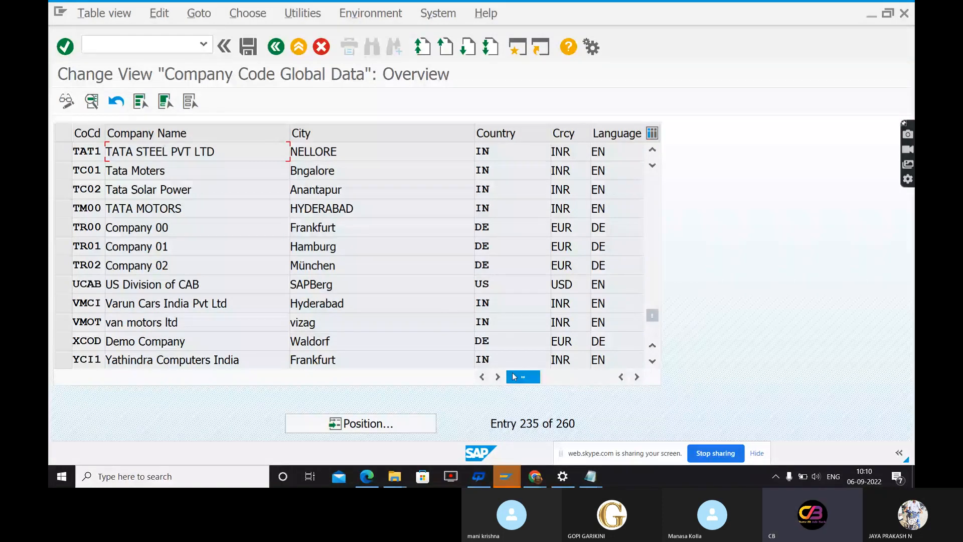
pyautogui.moveTo(514, 376); pyautogui.dragTo(550, 376)
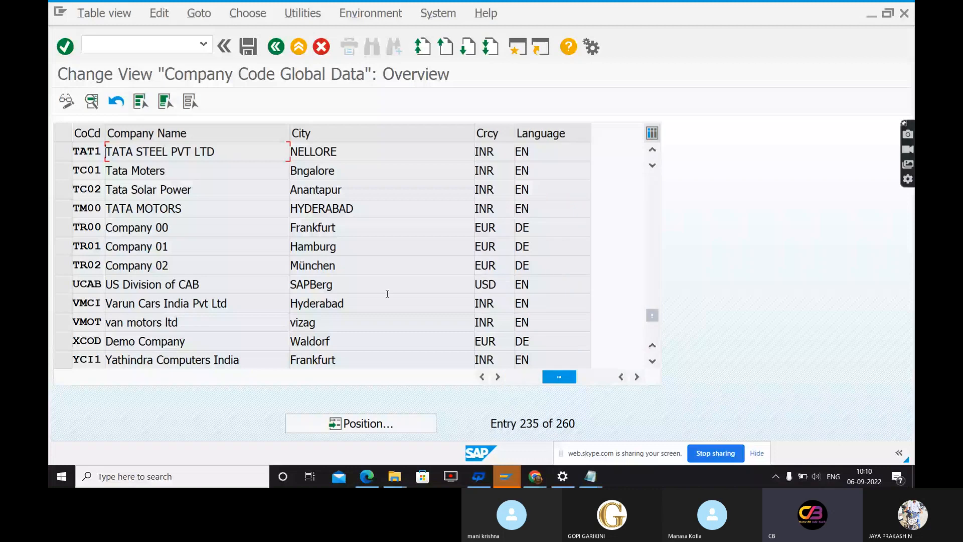
pyautogui.doubleClick(128, 155)
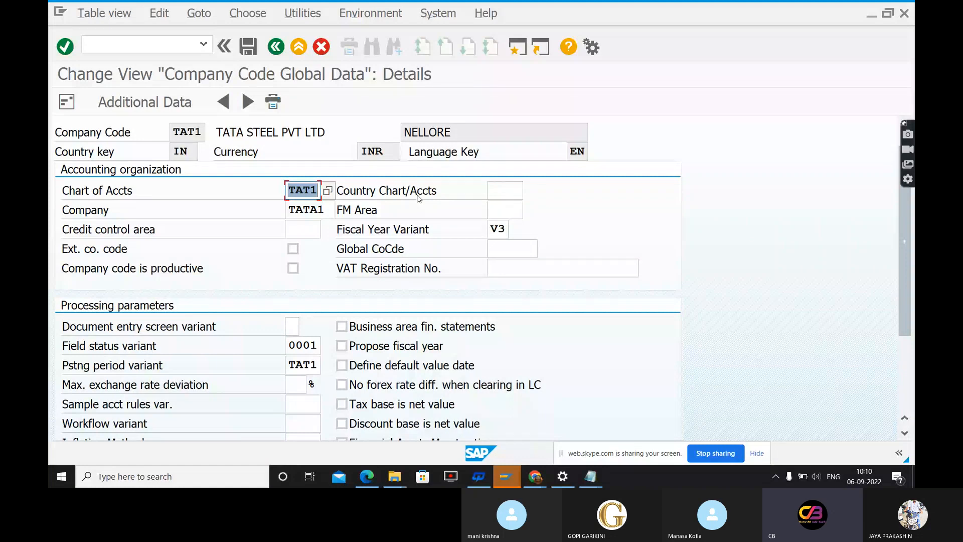
# Switch back to the goods receipt session, leave the transaction and open posting period maintenance with OB52
pyautogui.hotkey('alt', 'Tab')
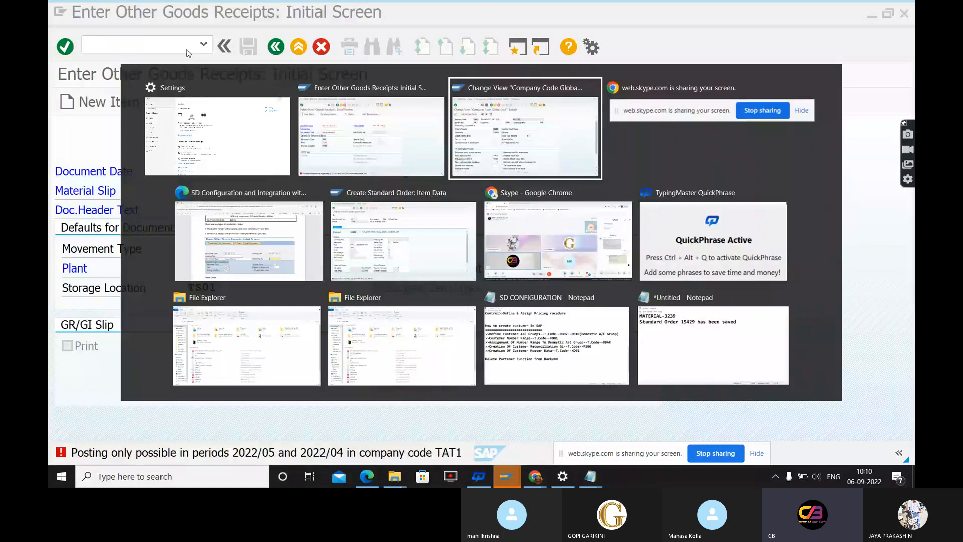
pyautogui.press('Escape')
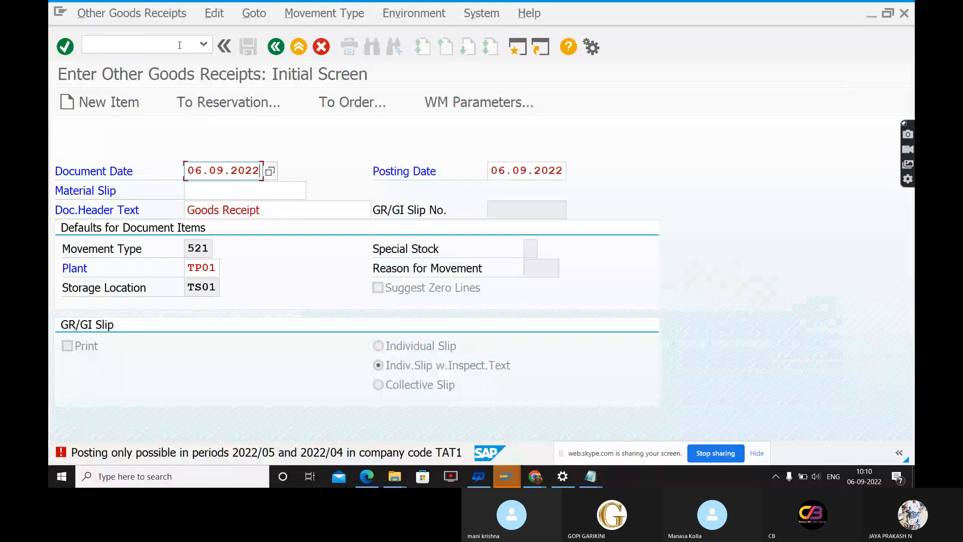
pyautogui.click(180, 45)
pyautogui.write('/N')
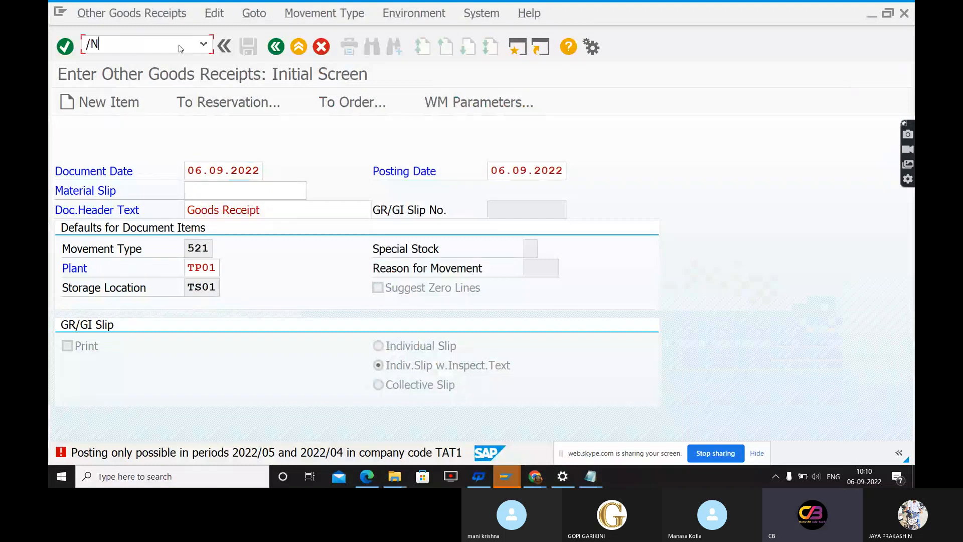
pyautogui.press('Return')
pyautogui.write('OB56')
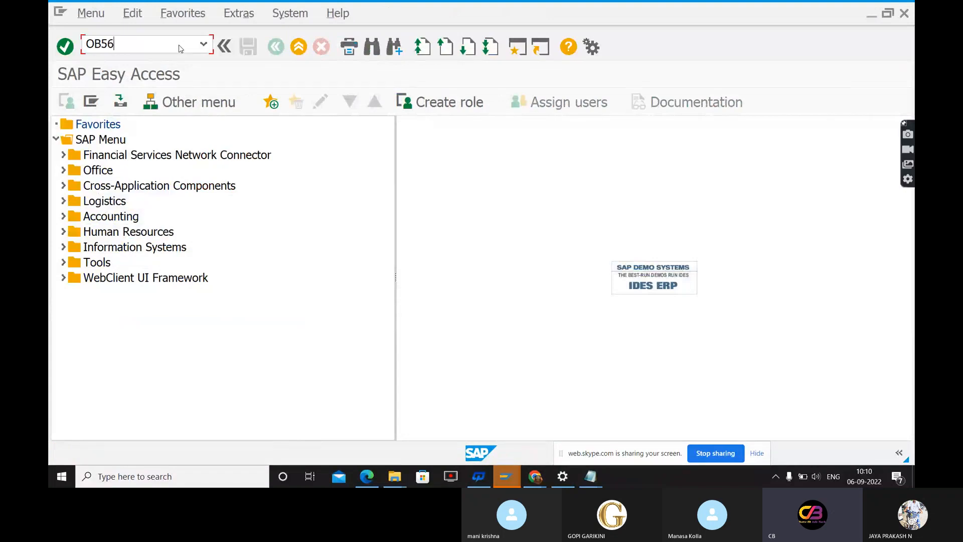
pyautogui.press('BackSpace')
pyautogui.write('2')
pyautogui.press('Return')
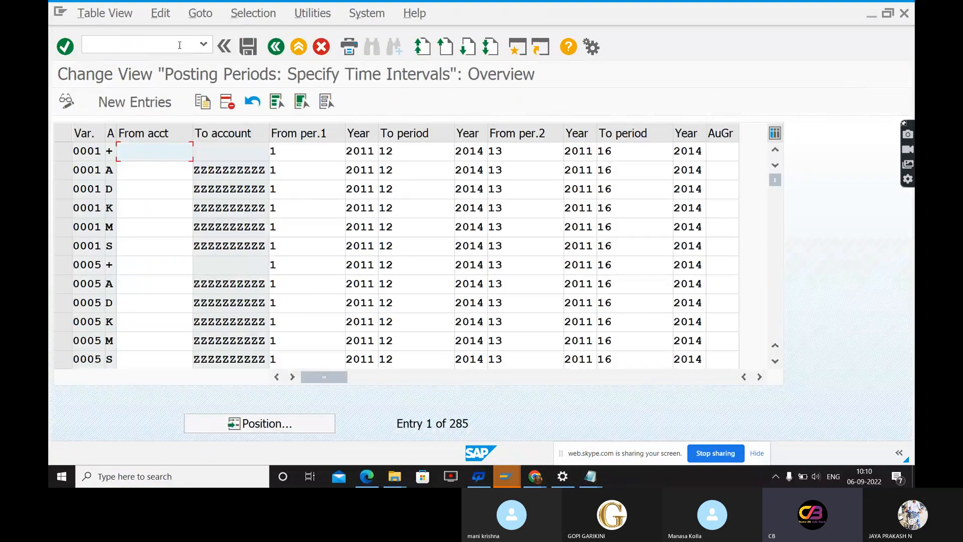
# Position the posting period list at variant TAT1
pyautogui.click(257, 423)
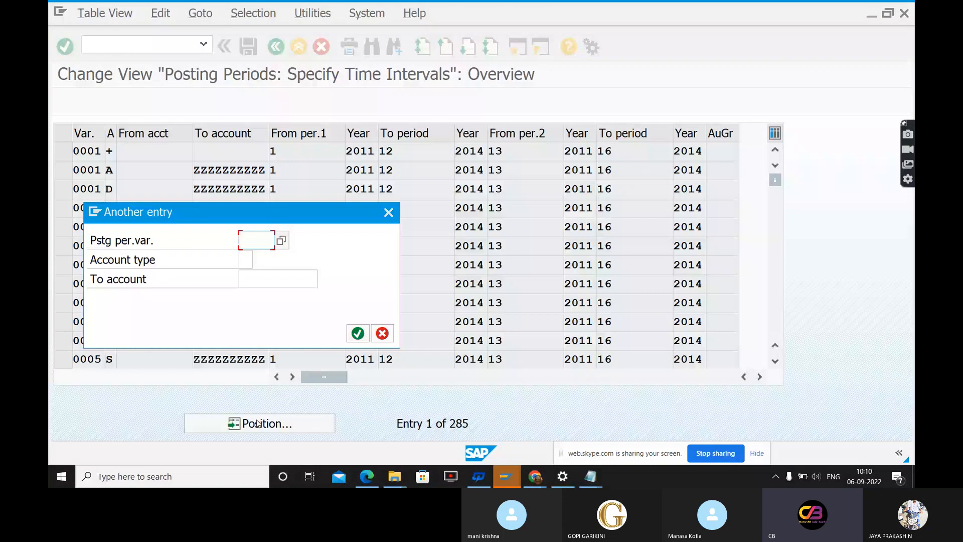
pyautogui.write('TAT1')
pyautogui.press('Return')
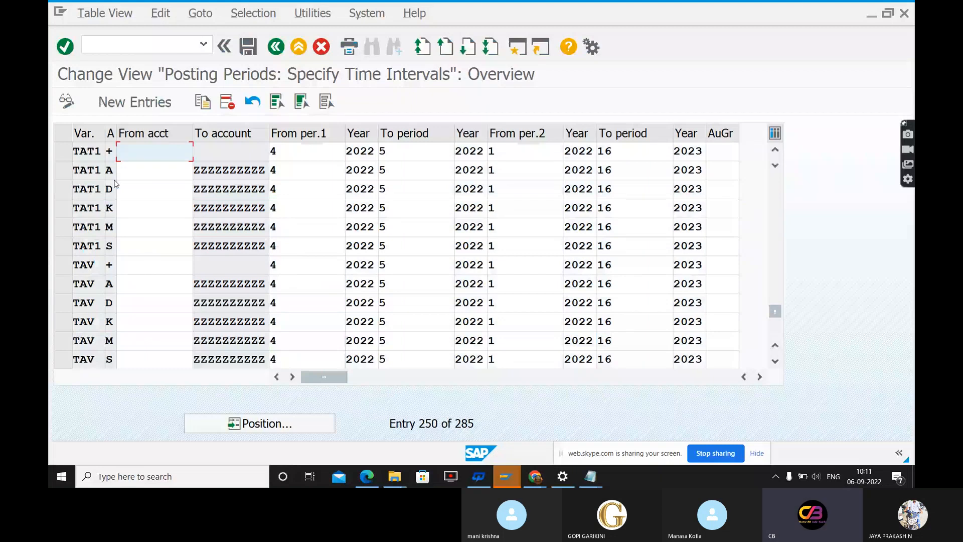
# Set the To period of the first interval to 6 for the TAT1 rows of account types +, A, D and K
pyautogui.click(283, 150)
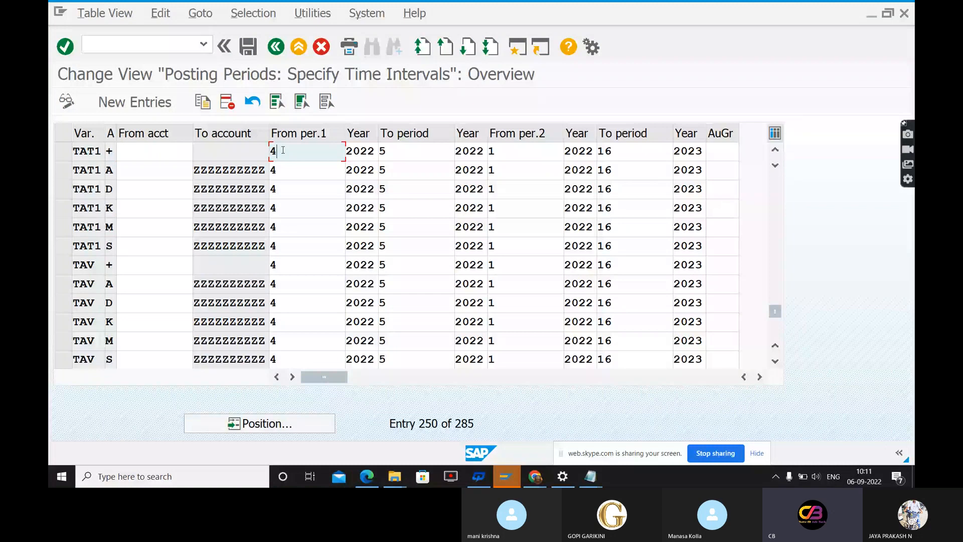
pyautogui.press('Tab')
pyautogui.press('Delete')
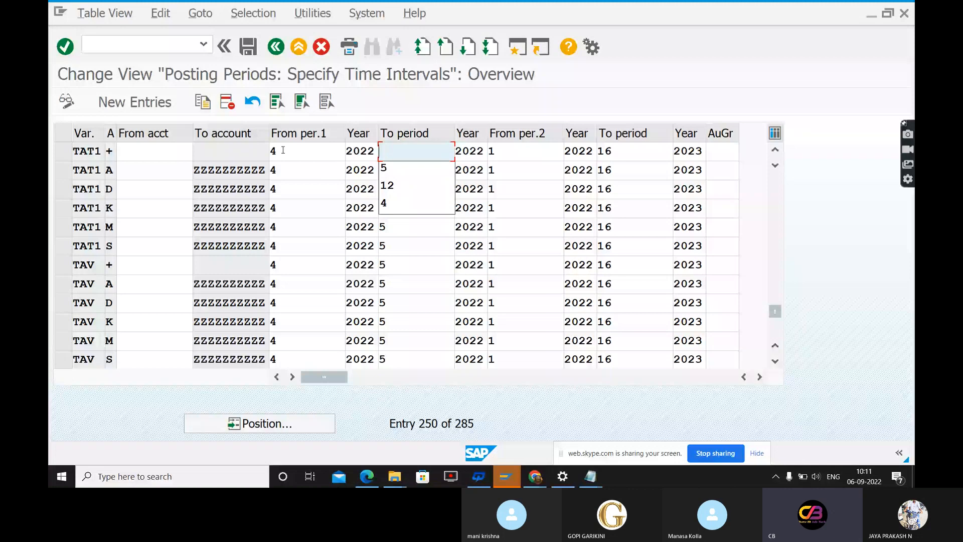
pyautogui.write('6')
pyautogui.press('Down')
pyautogui.press('Delete')
pyautogui.write('6')
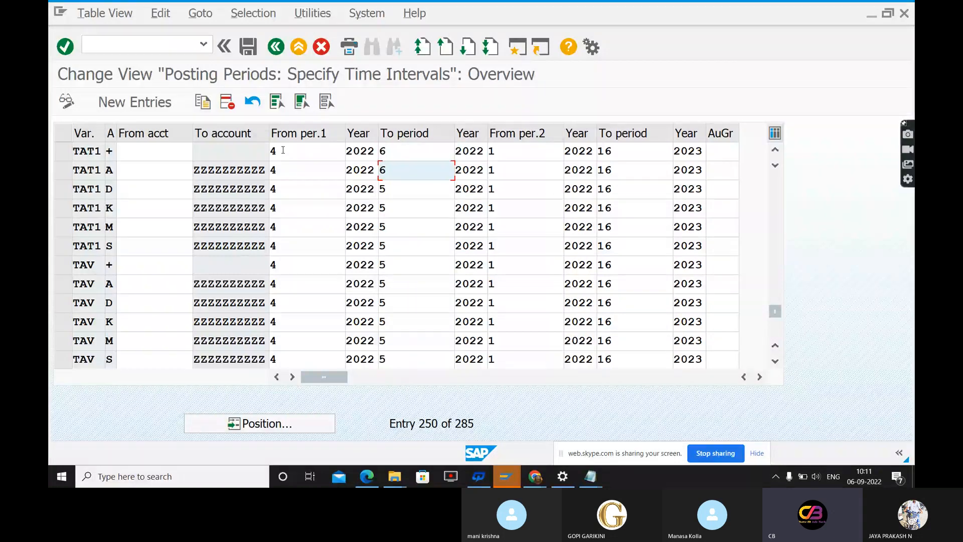
pyautogui.press('Down')
pyautogui.press('Delete')
pyautogui.write('6')
pyautogui.press('Down')
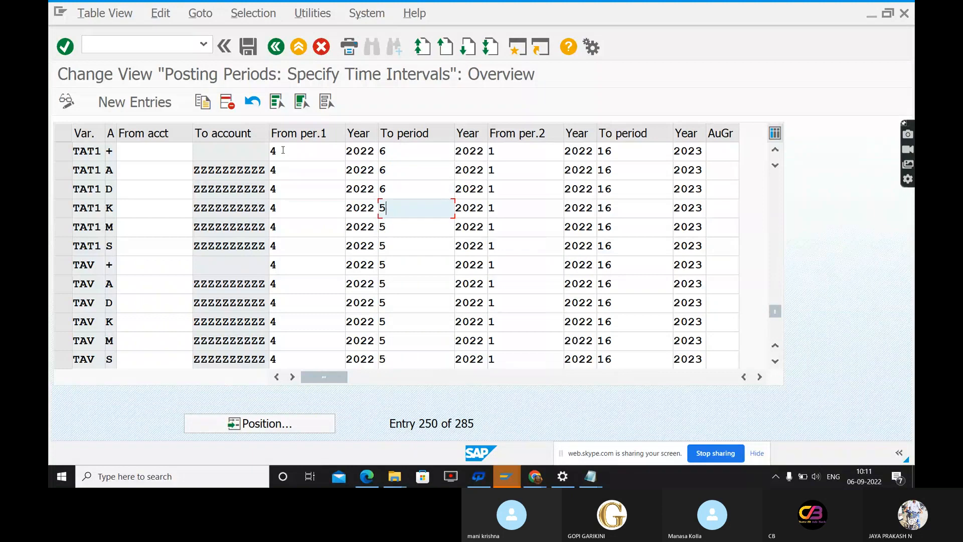
pyautogui.press('Delete')
# Set the first To period to 6 for TAT1 account types M and S, and save under customizing request EH7K900671
pyautogui.write('6')
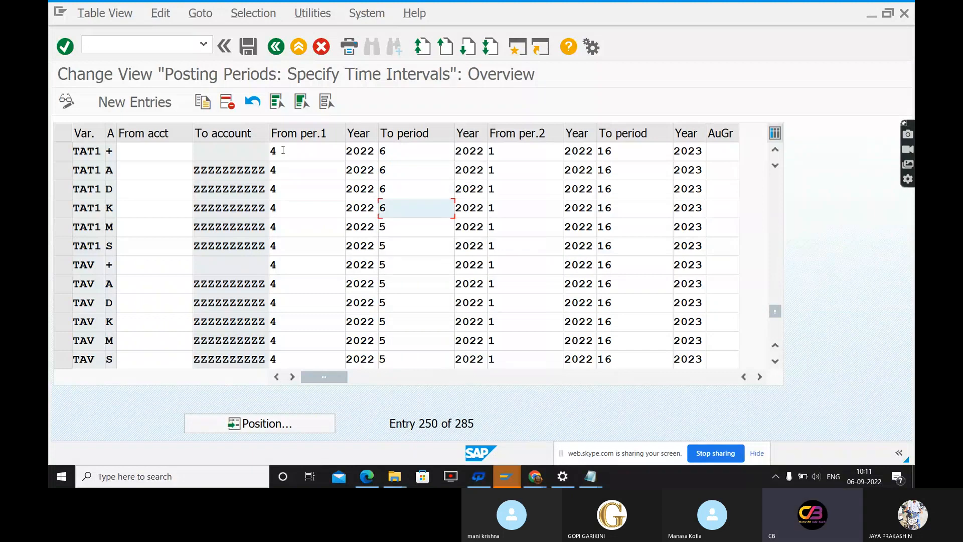
pyautogui.press('Down')
pyautogui.press('Delete')
pyautogui.write('6')
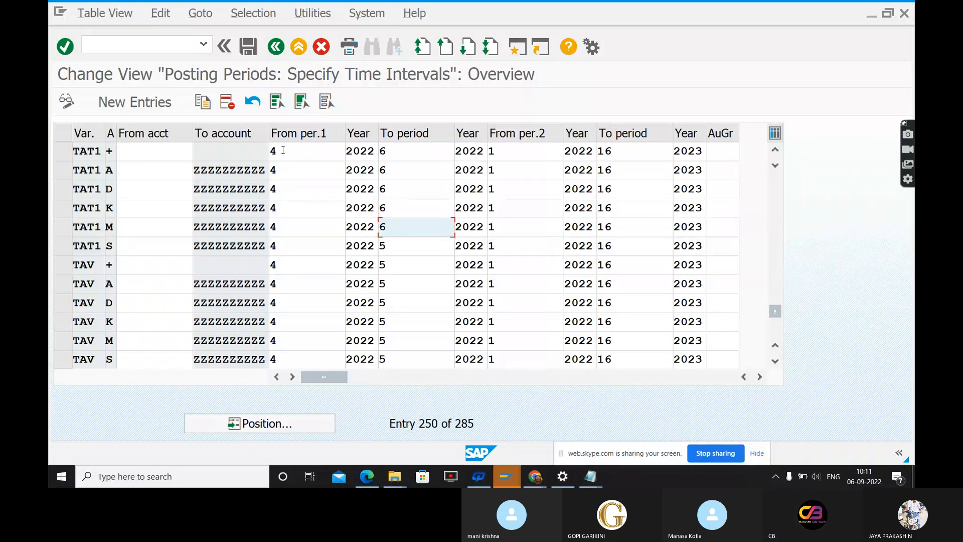
pyautogui.press('Down')
pyautogui.press('Delete')
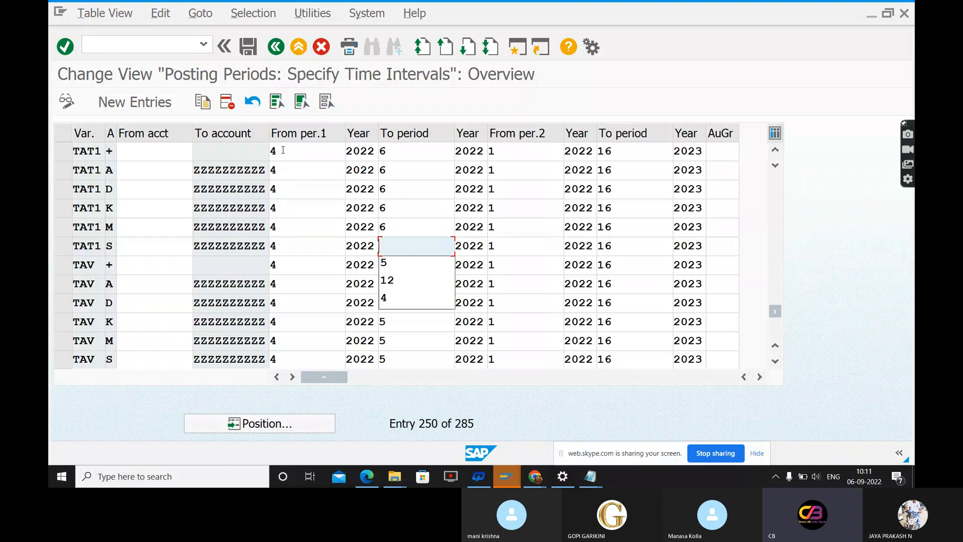
pyautogui.write('6')
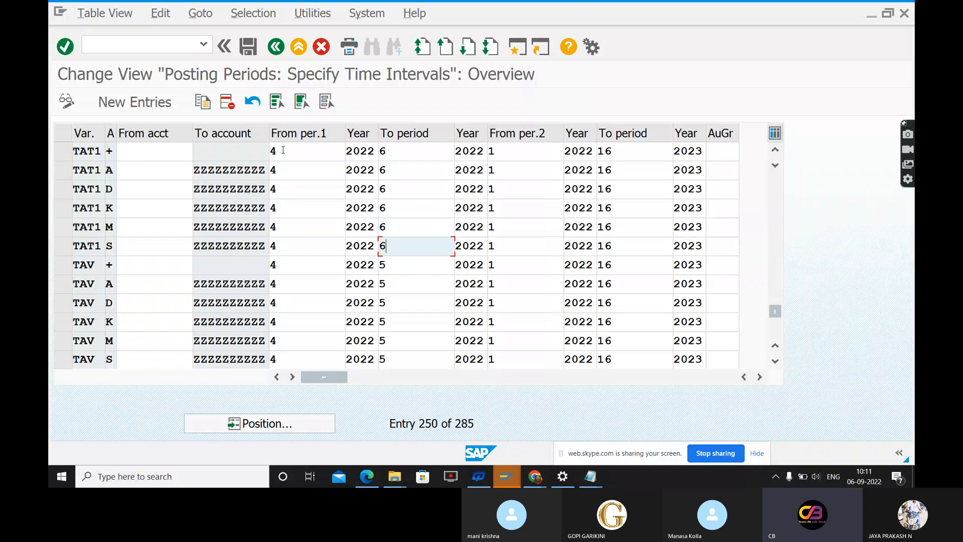
pyautogui.click(248, 46)
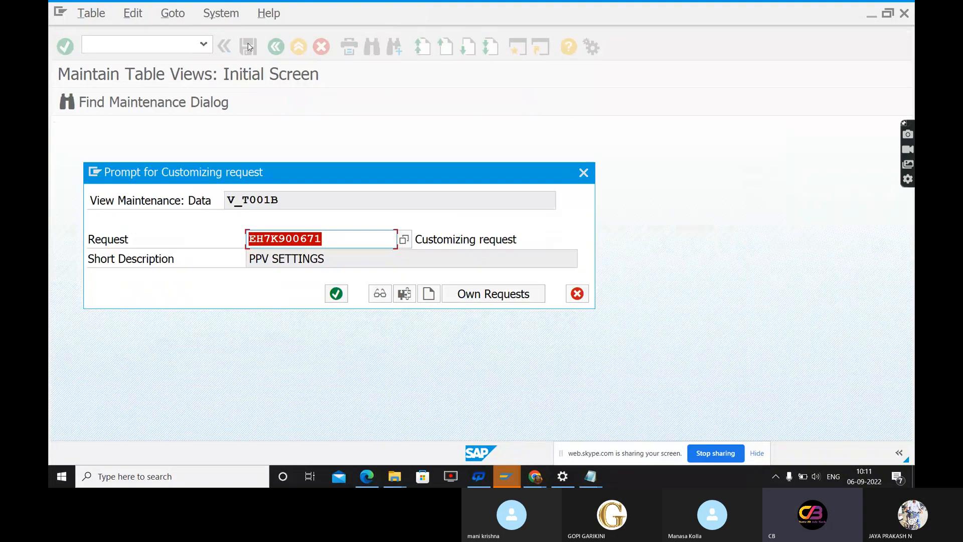
pyautogui.click(335, 294)
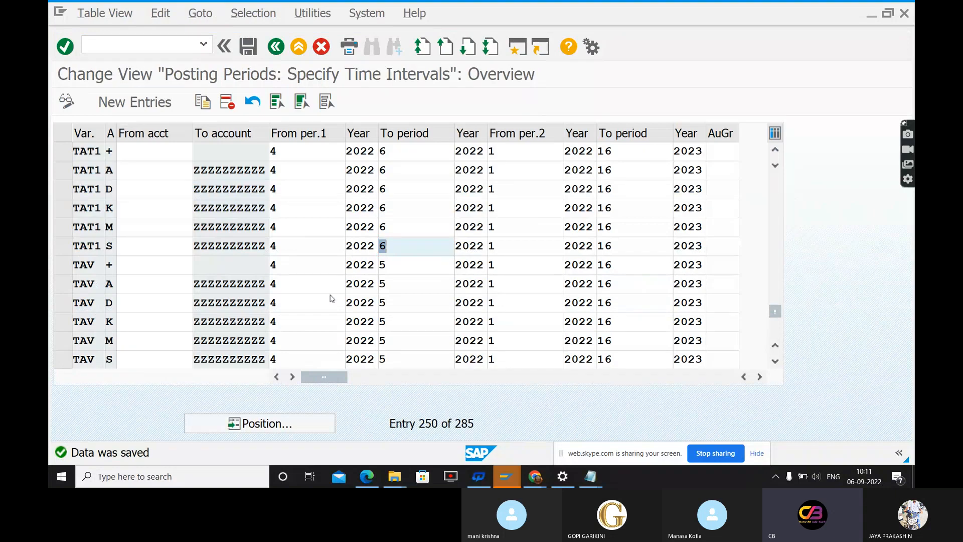
# Close the company code global data session and switch to the SD configuration PDF in Edge
pyautogui.hotkey('alt', 'Tab')
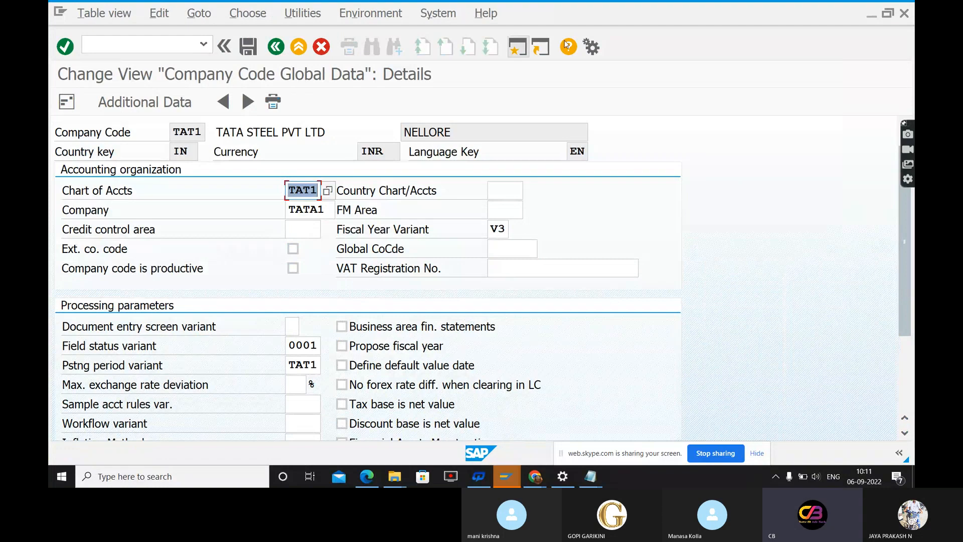
pyautogui.click(905, 15)
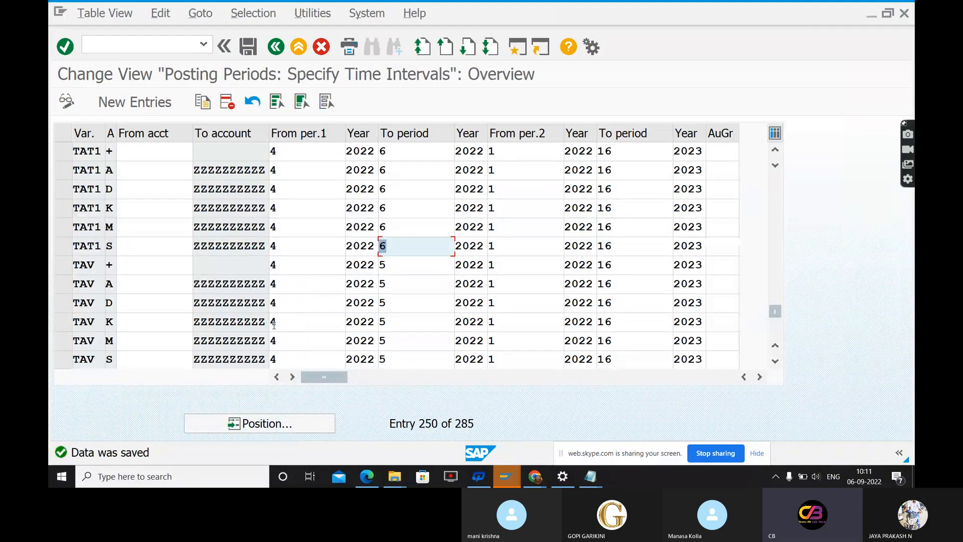
pyautogui.hotkey('alt', 'Tab')
pyautogui.hotkey('alt', 'Tab')
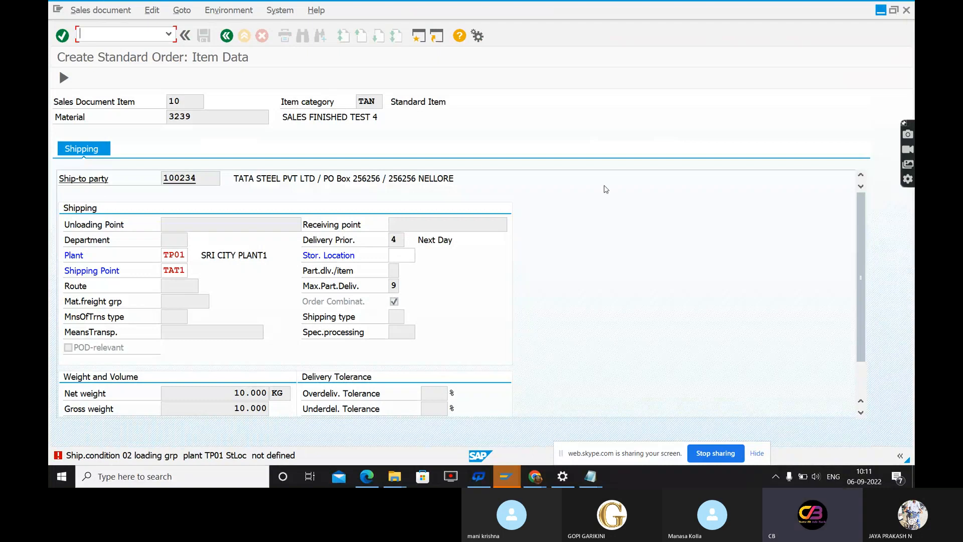
pyautogui.hotkey('alt', 'Tab')
pyautogui.hotkey('alt', 'Tab')
pyautogui.hotkey('alt', 'Tab')
pyautogui.hotkey('alt', 'Tab')
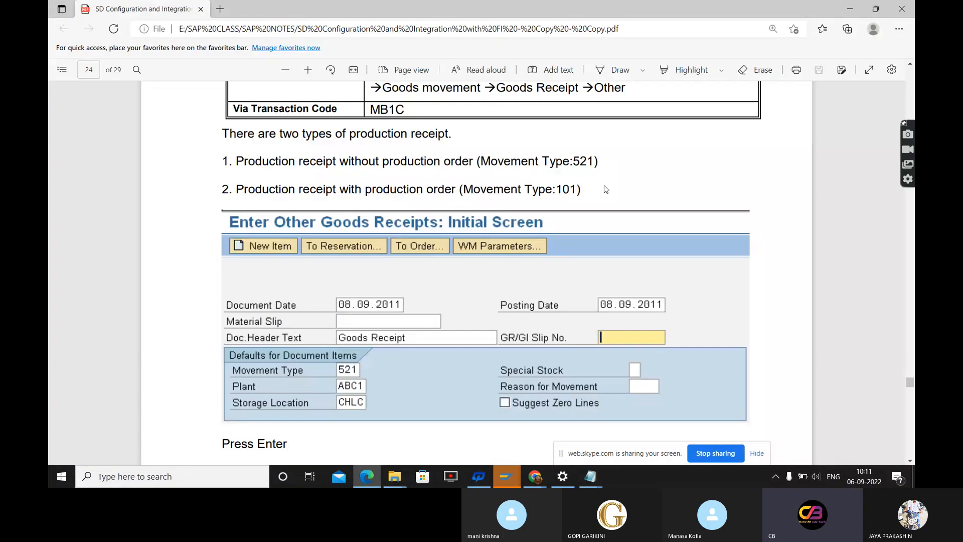
# Switch to the SAP session showing the posting period intervals, leave that view, and start transaction MB1C
pyautogui.hotkey('alt', 'Tab')
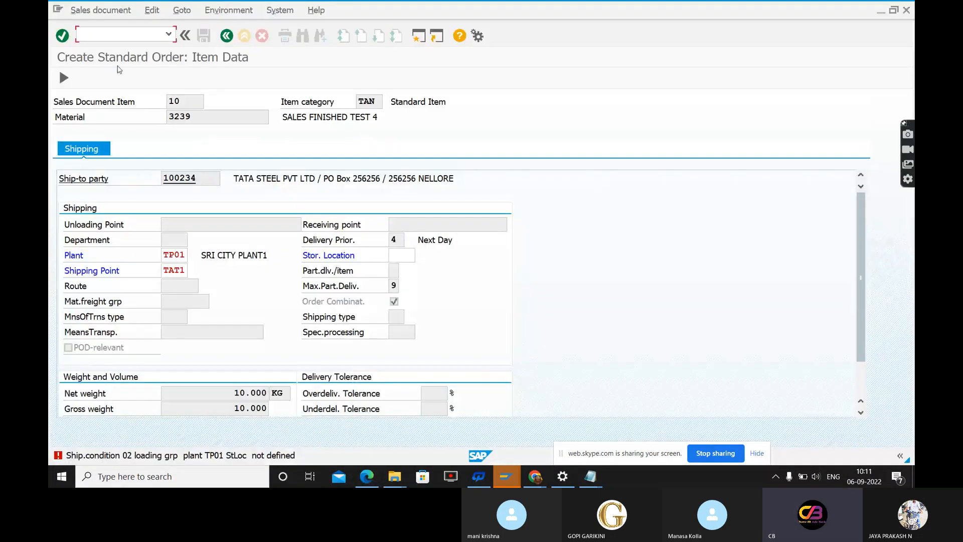
pyautogui.hotkey('alt', 'Tab')
pyautogui.hotkey('alt', 'Tab')
pyautogui.hotkey('alt', 'Tab')
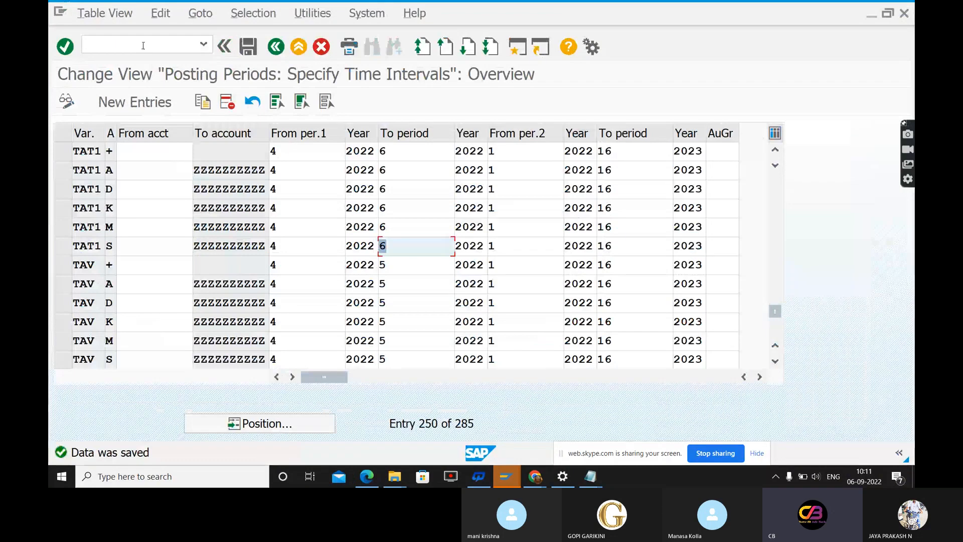
pyautogui.click(143, 45)
pyautogui.write('/n')
pyautogui.press('Return')
pyautogui.write('M')
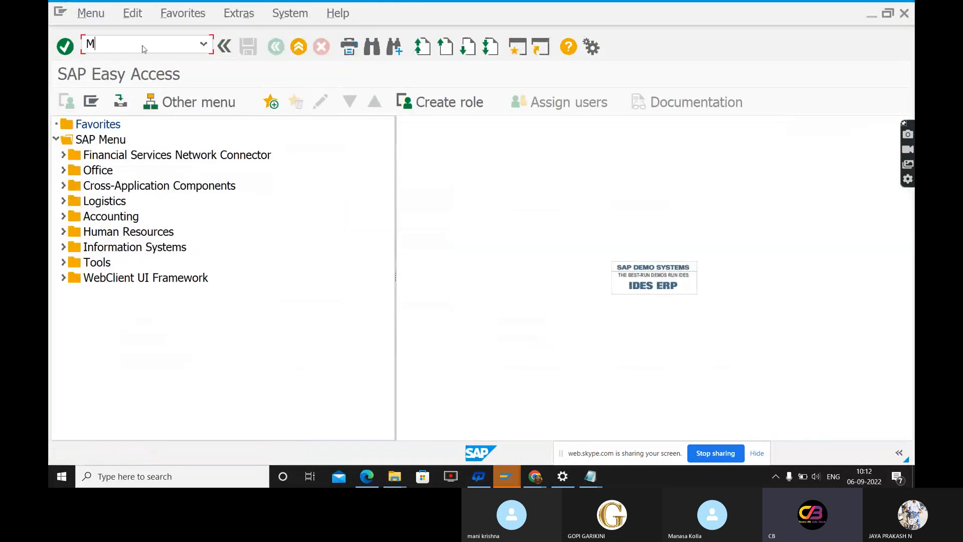
pyautogui.write('B1C')
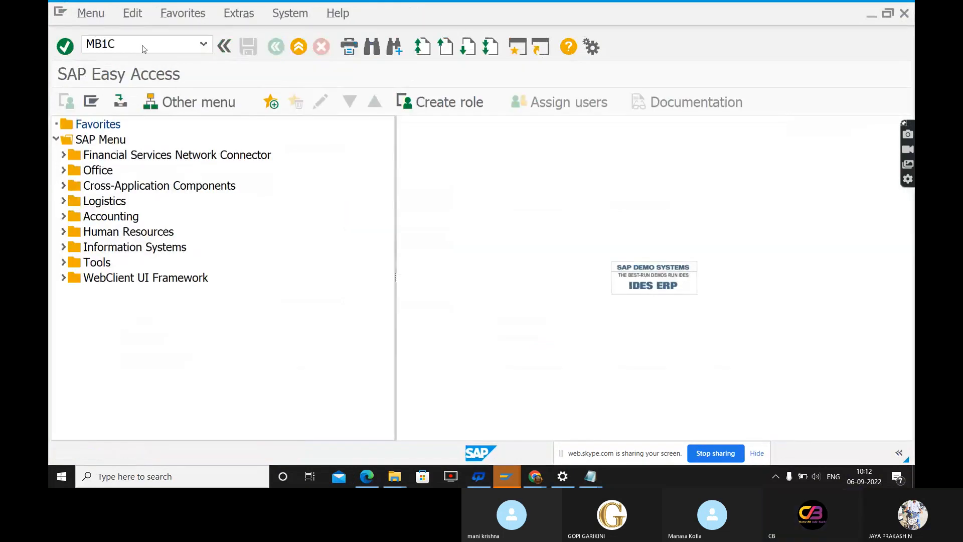
pyautogui.press('Return')
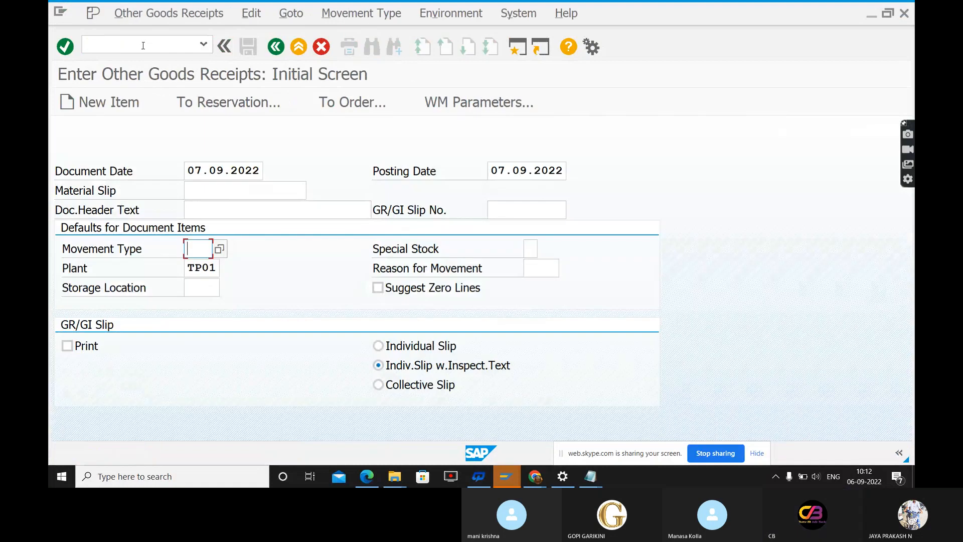
# Enter the document header text Goods Receipt and set both the document date and posting date to 06.09.2022
pyautogui.click(242, 209)
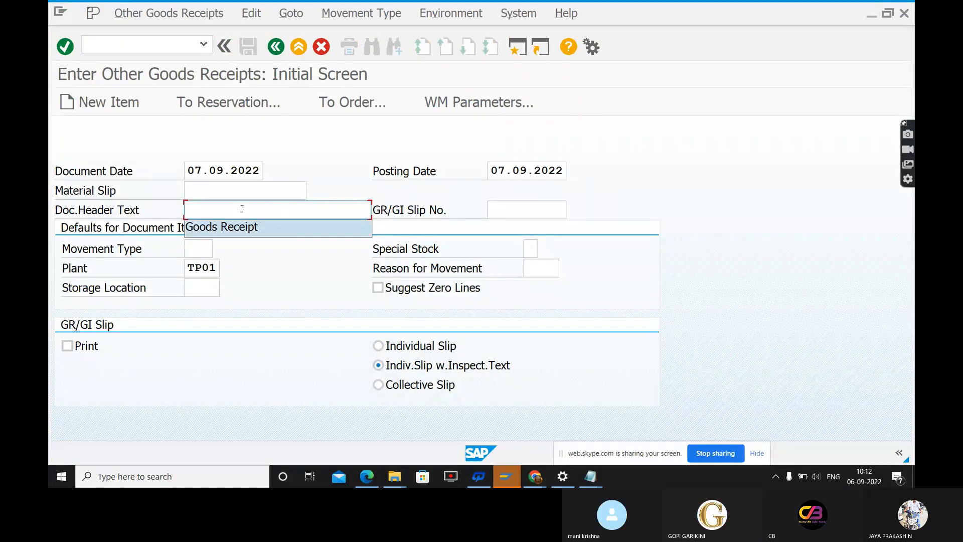
pyautogui.click(236, 227)
pyautogui.click(201, 171)
pyautogui.press('BackSpace')
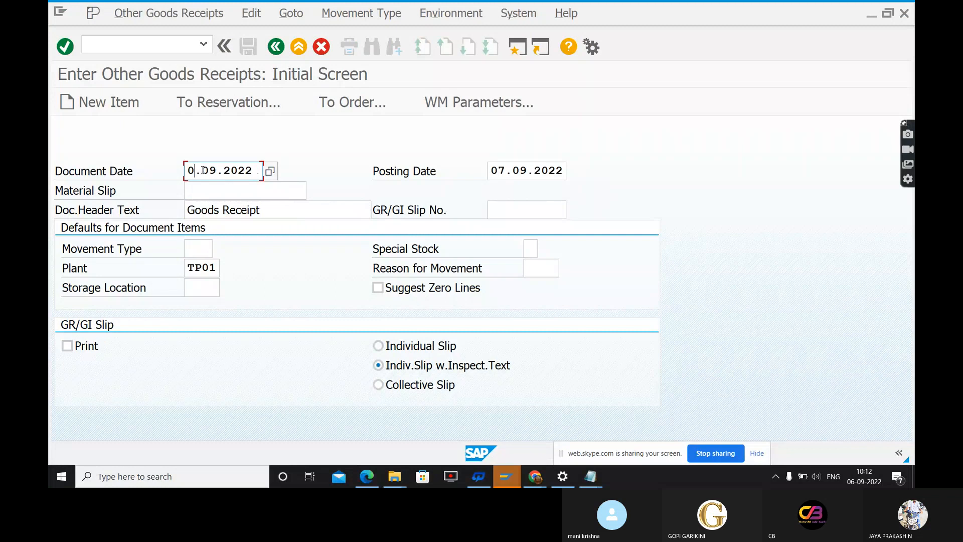
pyautogui.write('6')
pyautogui.press('Tab')
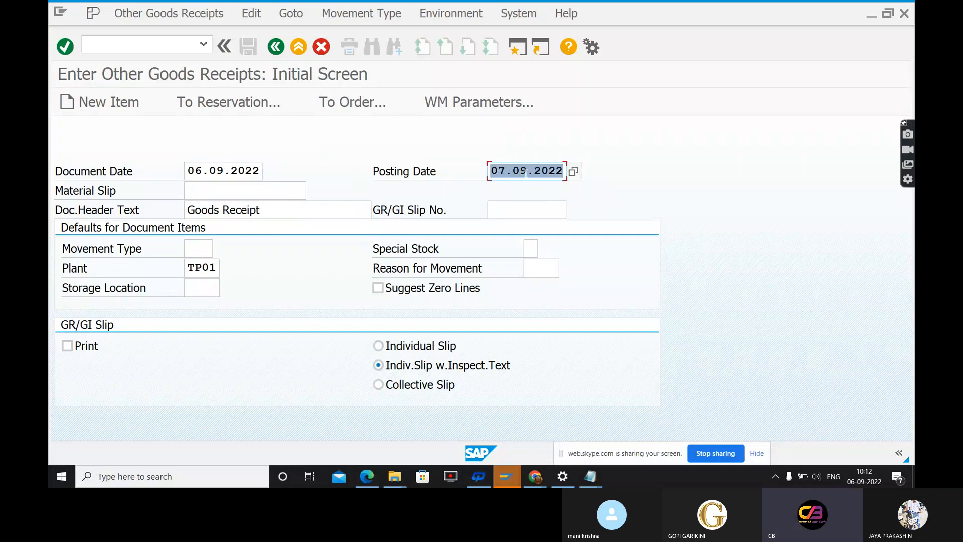
pyautogui.click(507, 171)
pyautogui.press('BackSpace')
pyautogui.write('6')
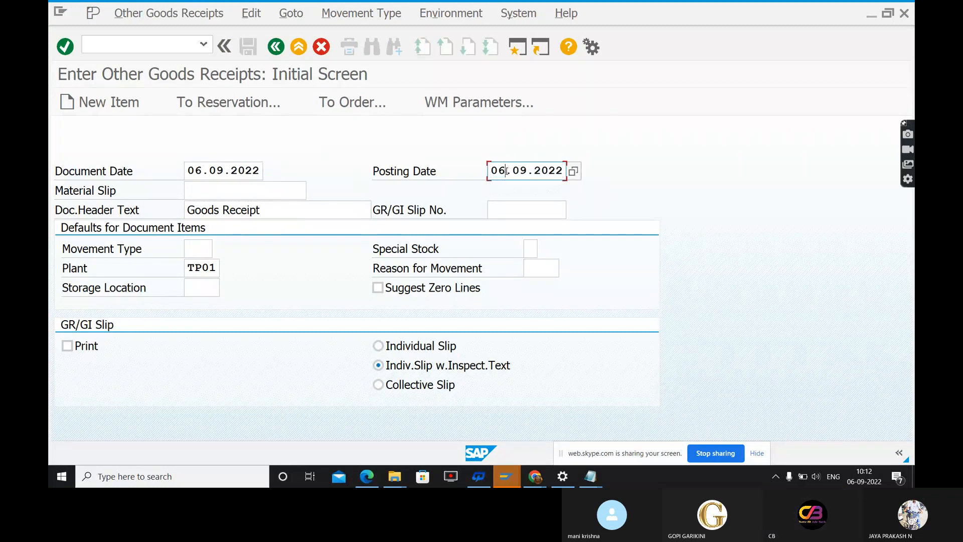
# Set movement type 521 and storage location TS01, and try to proceed to the goods receipt items
pyautogui.click(209, 246)
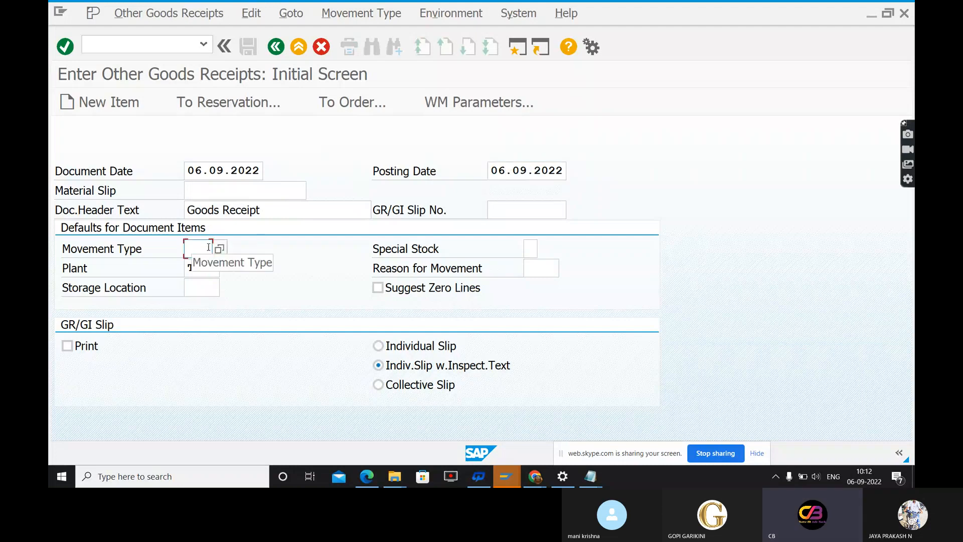
pyautogui.press('BackSpace')
pyautogui.press('Down')
pyautogui.press('Return')
pyautogui.press('Tab')
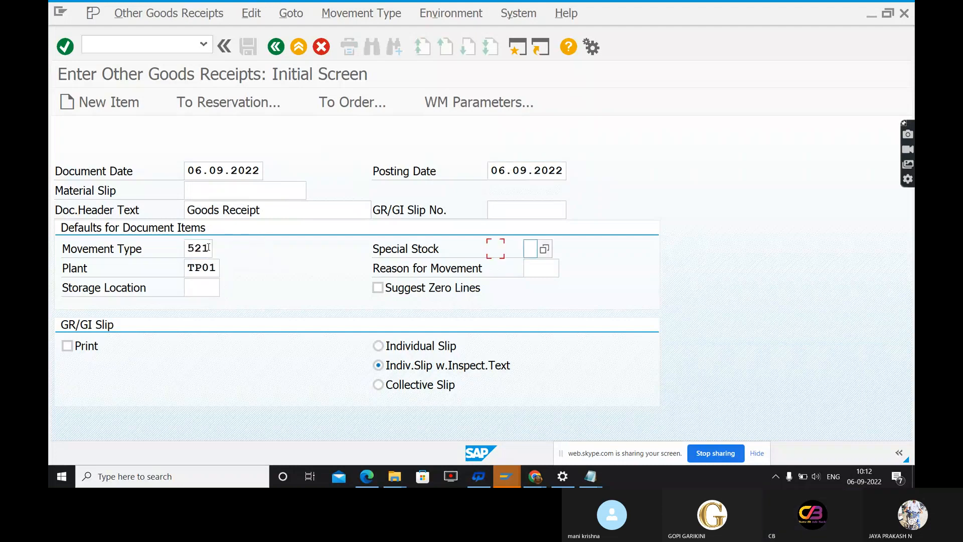
pyautogui.press('Tab')
pyautogui.press('Tab')
pyautogui.press('Tab')
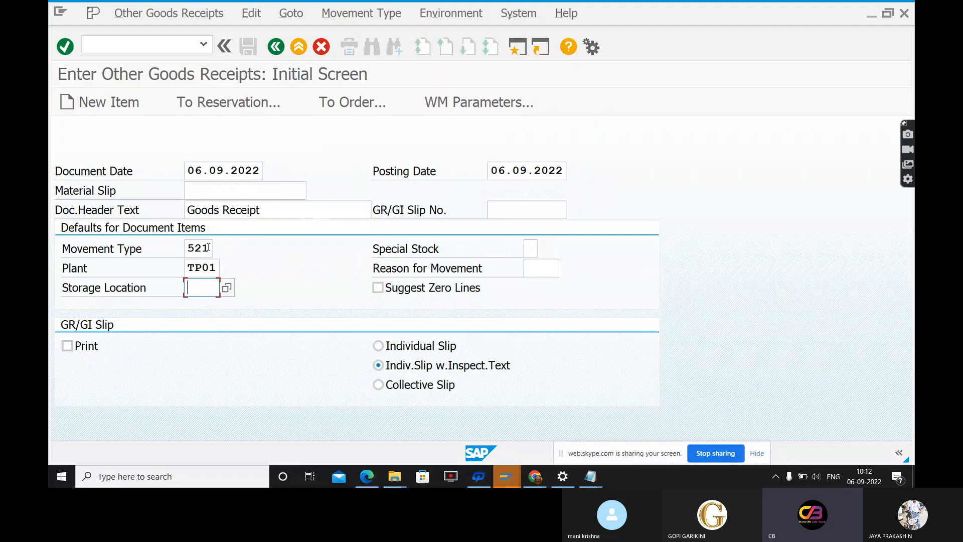
pyautogui.press('BackSpace')
pyautogui.press('Down')
pyautogui.press('Return')
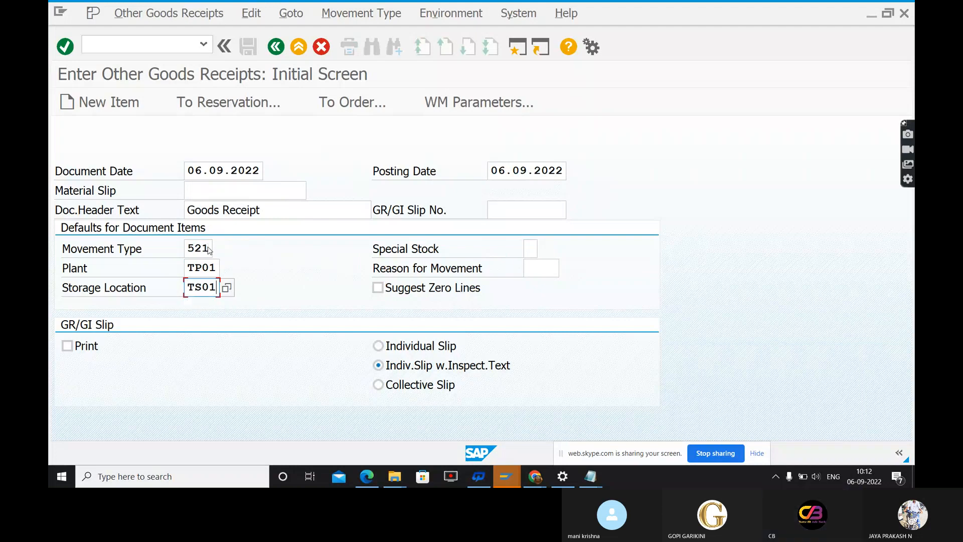
pyautogui.press('Return')
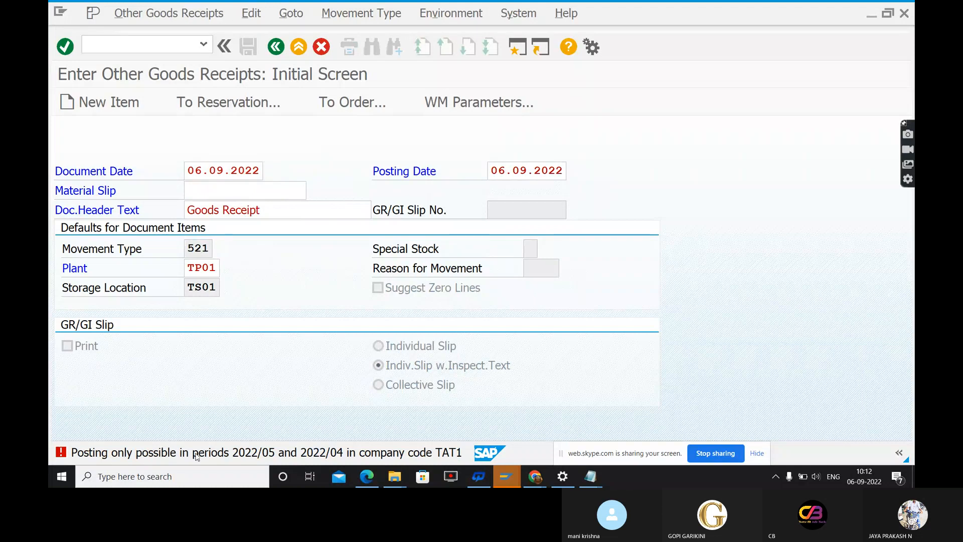
# Read the posting period error's long text, and open the transaction Close Period for Material Master Records
pyautogui.click(196, 453)
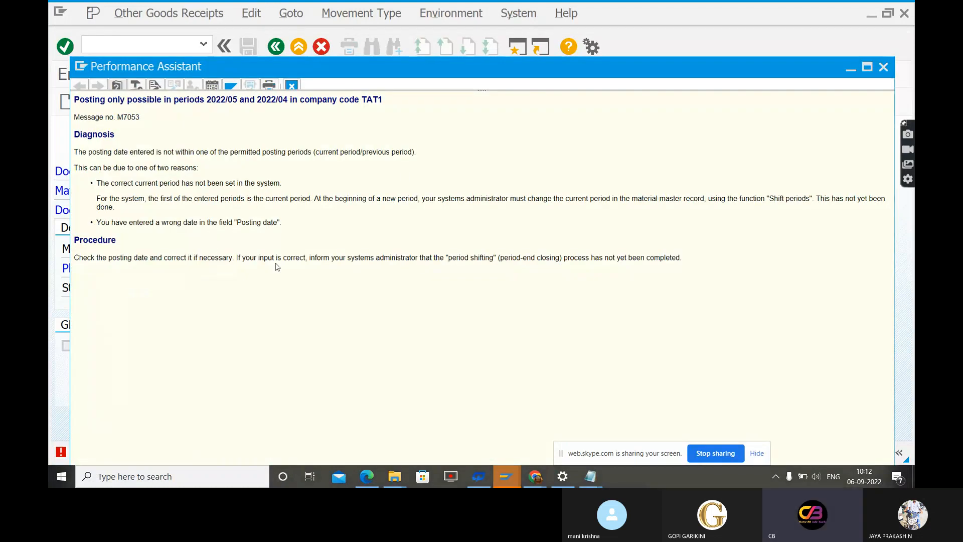
pyautogui.click(884, 68)
pyautogui.click(170, 47)
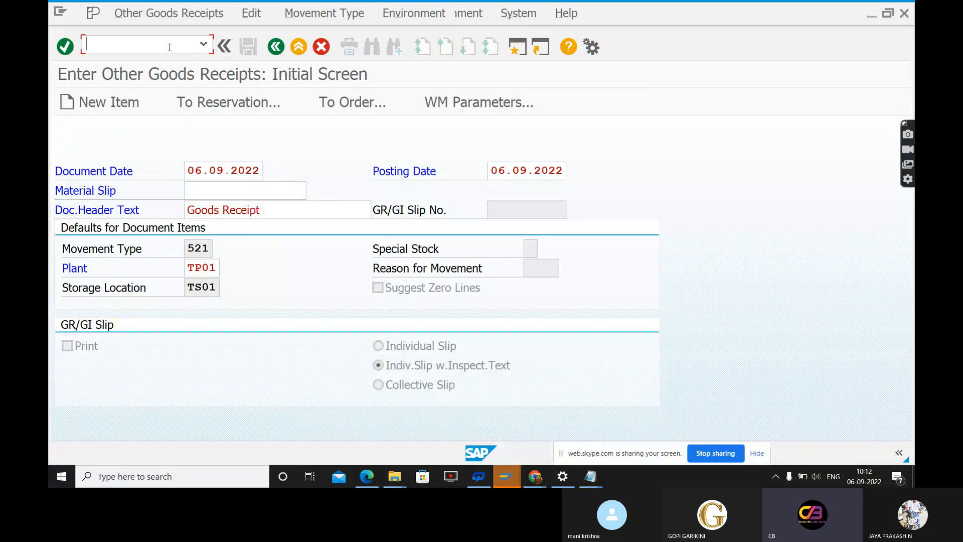
pyautogui.write('/N')
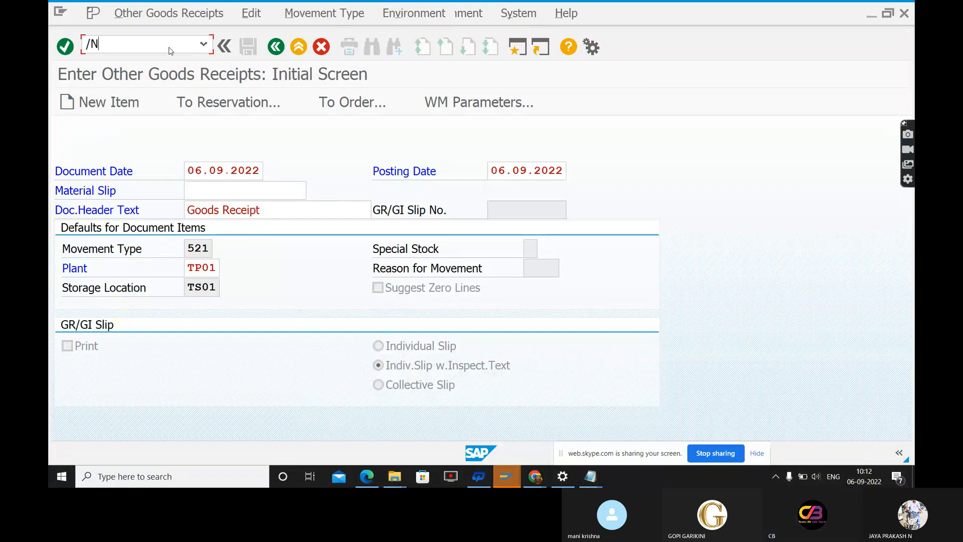
pyautogui.write('MMBE')
pyautogui.press('Return')
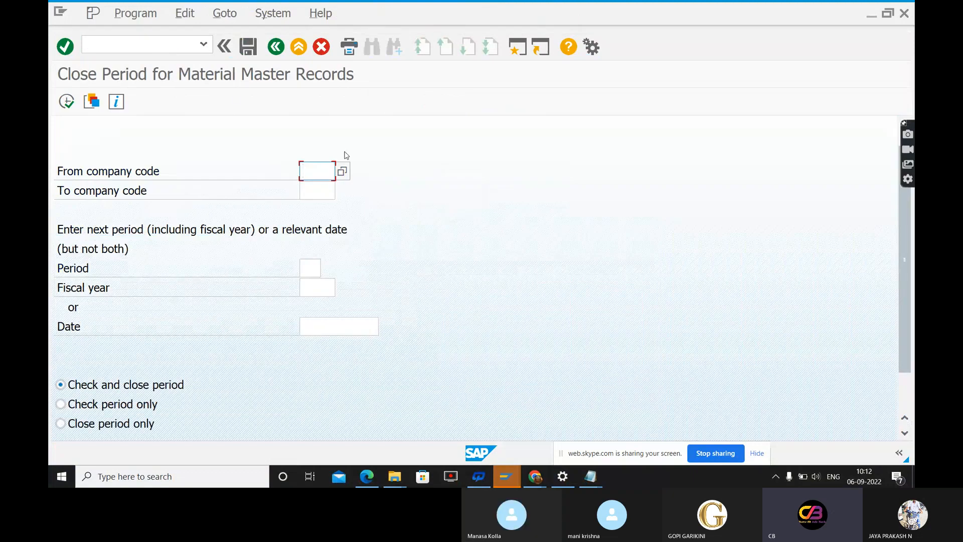
# Enter TAT1 as from and to company code, and try to run the period closing for period 05 of fiscal year 2022
pyautogui.write('TA')
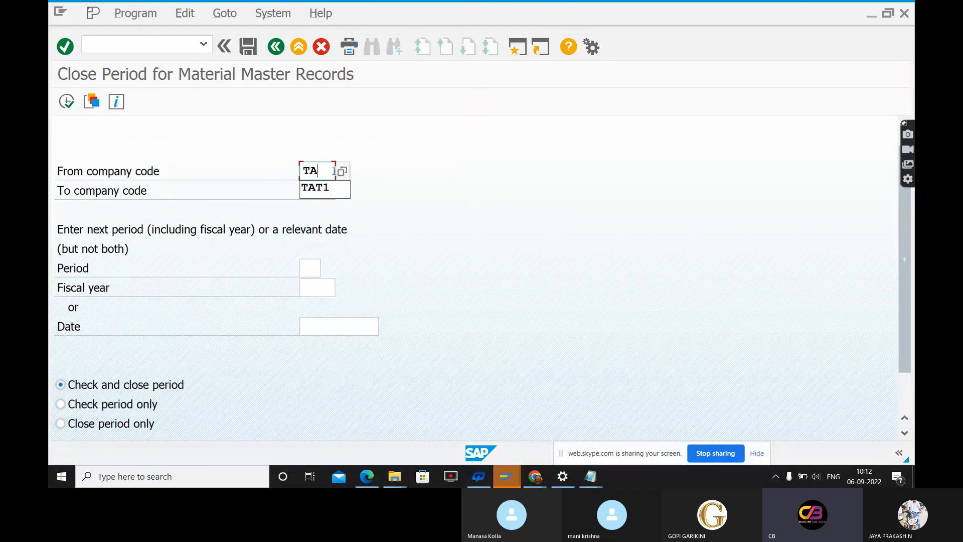
pyautogui.write('T1')
pyautogui.press('Tab')
pyautogui.write('TAT1')
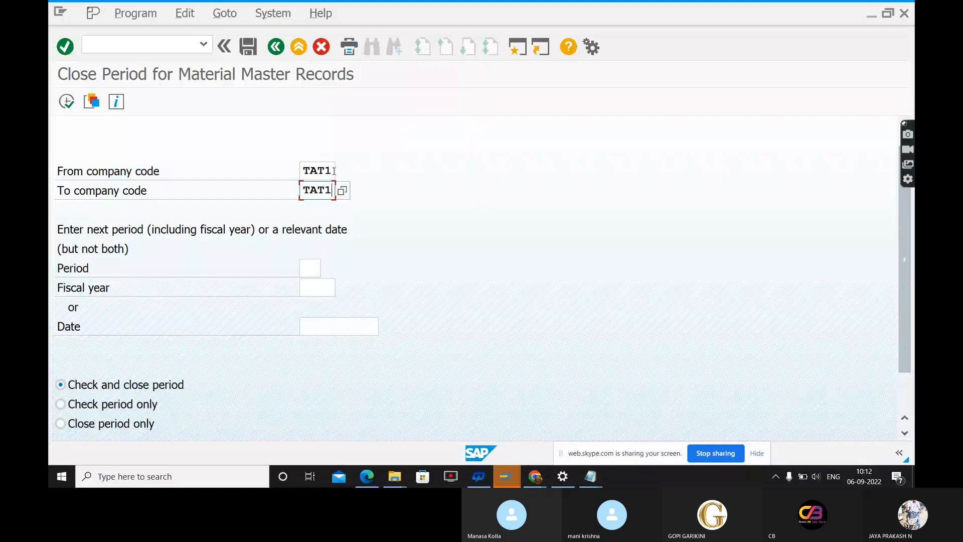
pyautogui.press('Tab')
pyautogui.write('05')
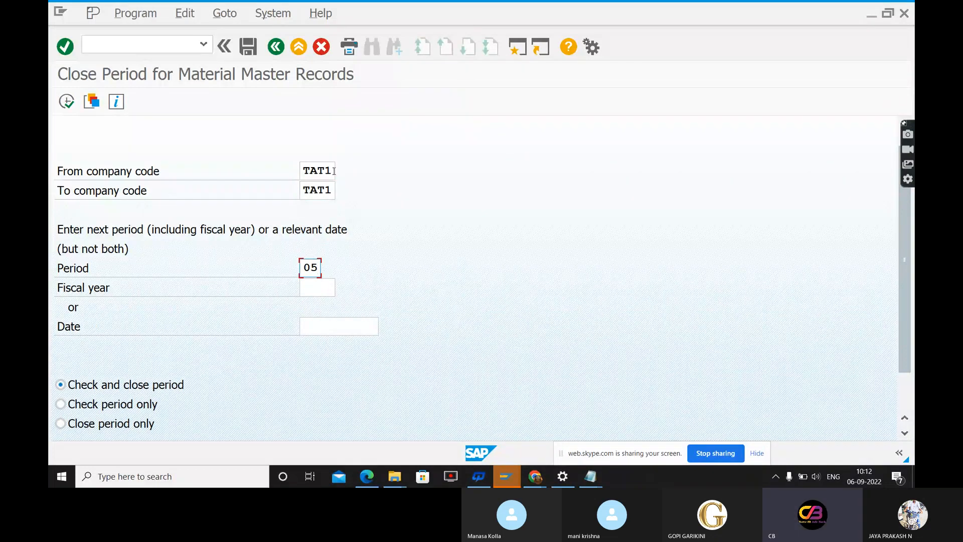
pyautogui.press('Tab')
pyautogui.write('2022')
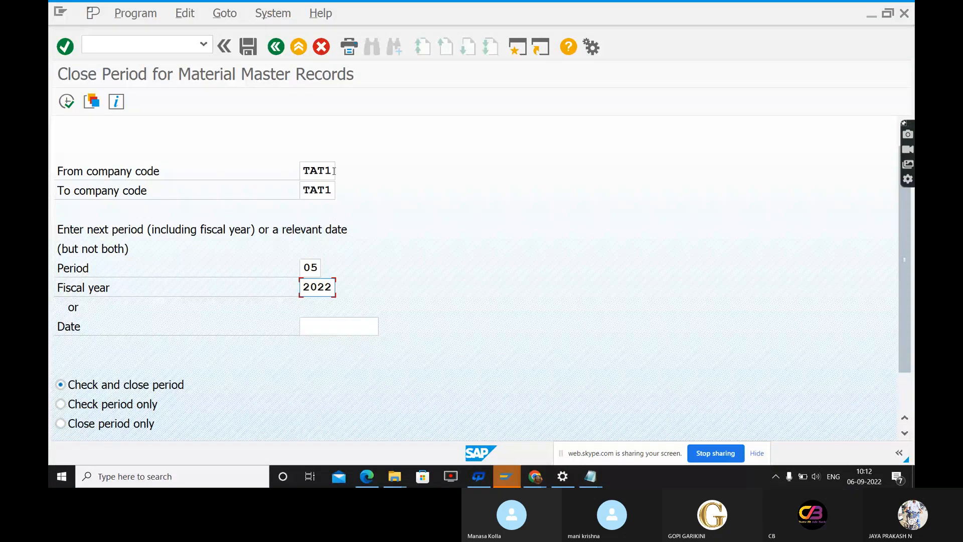
pyautogui.click(70, 102)
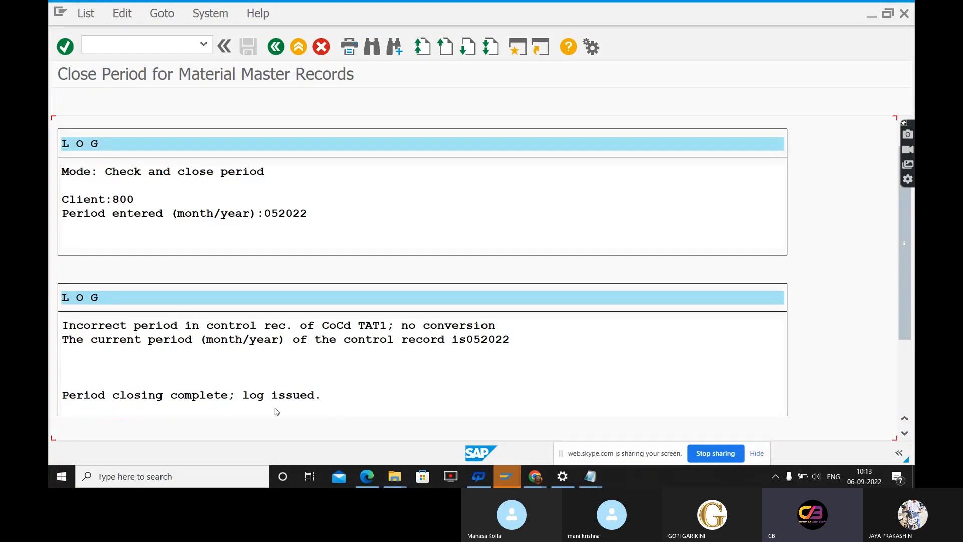
pyautogui.click(276, 46)
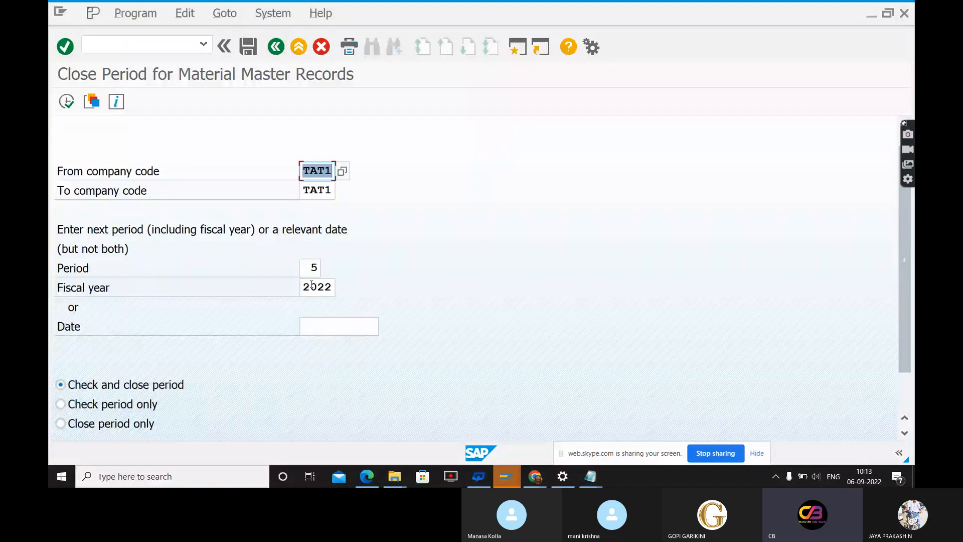
# Set the period to 6, run the check and period closing, and view the log through to its end
pyautogui.click(318, 271)
pyautogui.press('BackSpace')
pyautogui.write('6')
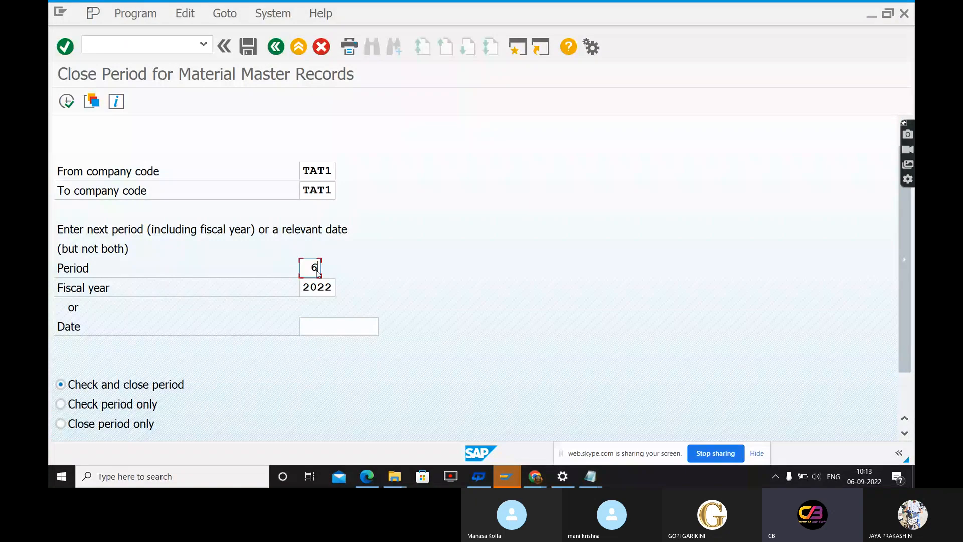
pyautogui.click(67, 102)
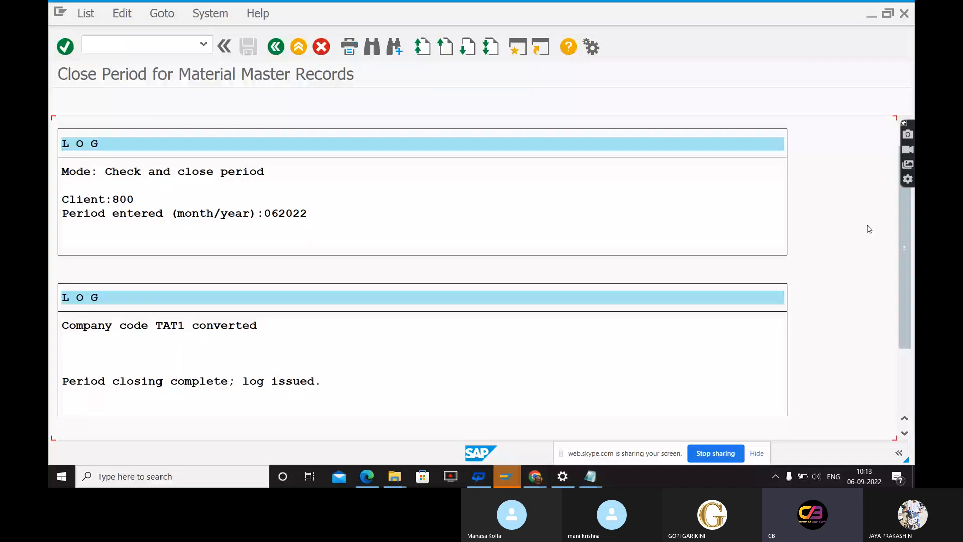
pyautogui.scroll(-2, 870, 229)
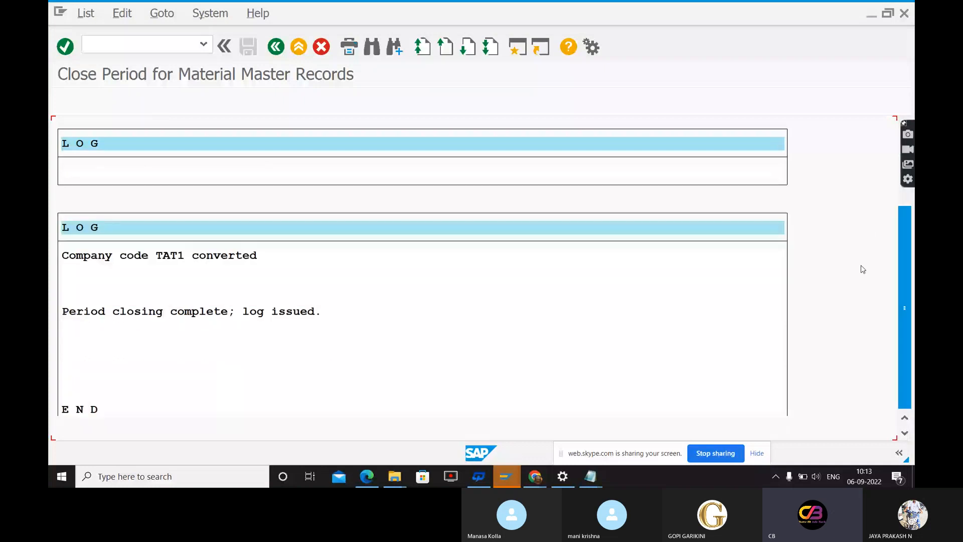
# Open transaction MMRV and display the posting periods of company code TAT1
pyautogui.click(137, 45)
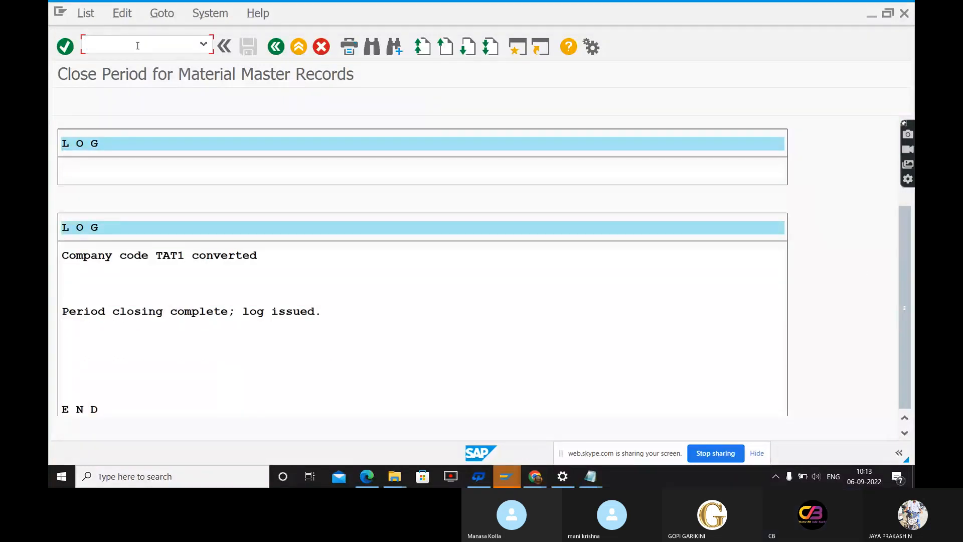
pyautogui.write('/')
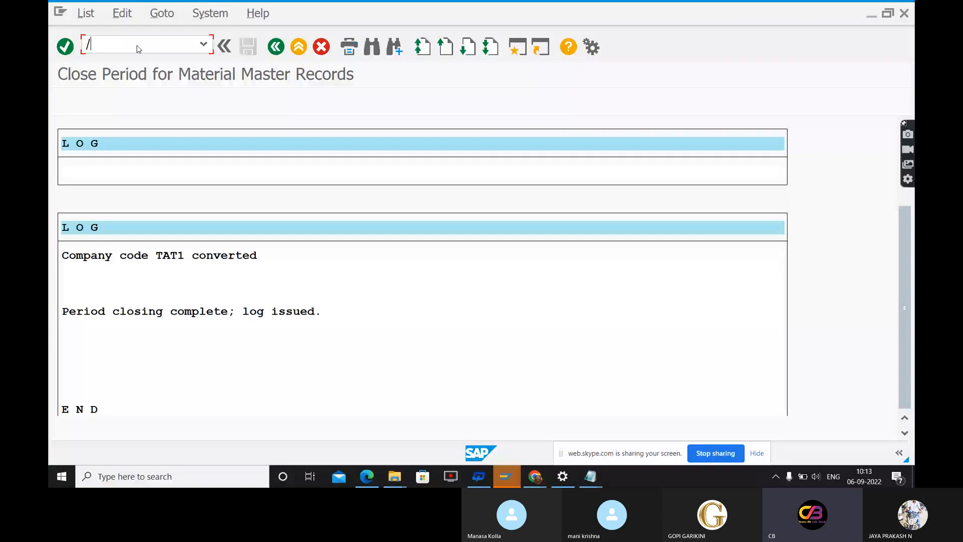
pyautogui.write('NMMRV')
pyautogui.press('Return')
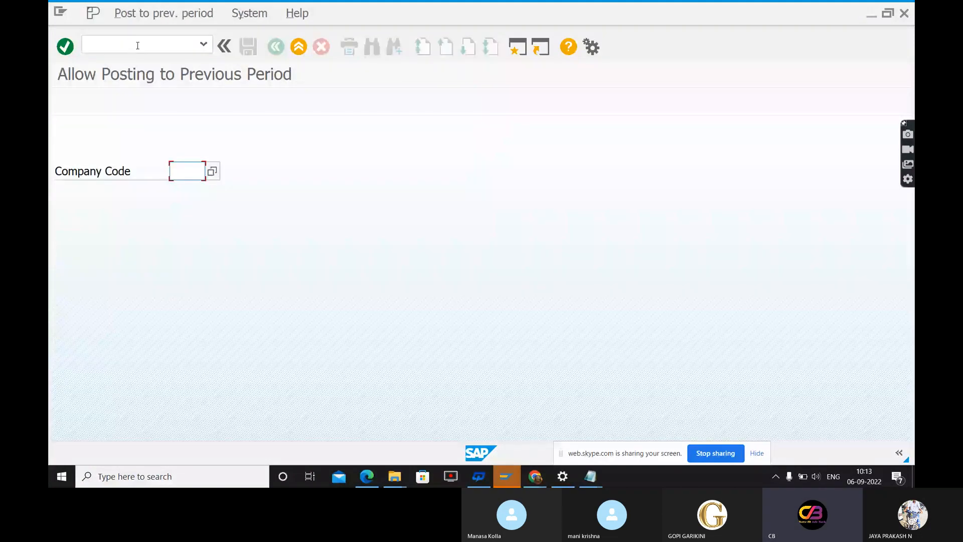
pyautogui.write('TAT1')
pyautogui.press('Return')
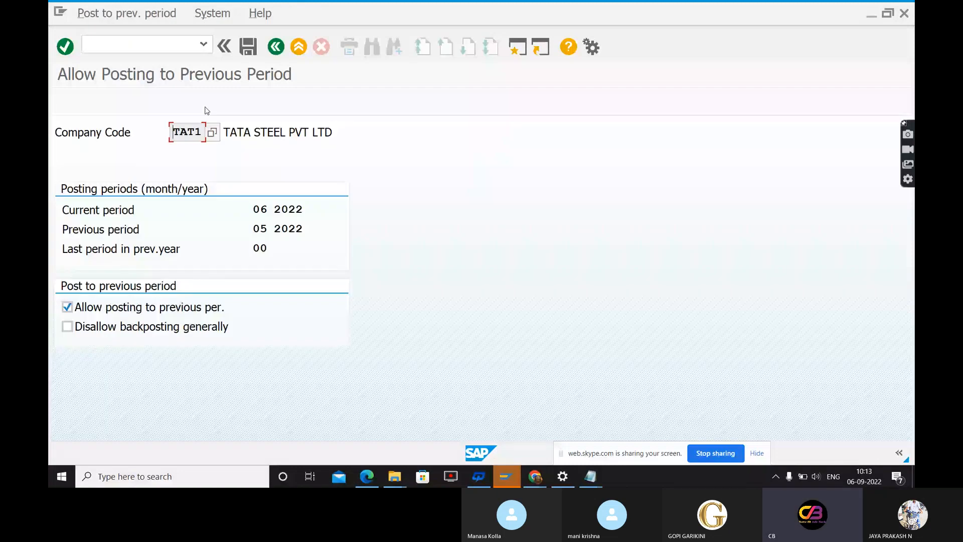
# Leave the posting period display and open transaction MB1C for other goods receipts
pyautogui.click(168, 45)
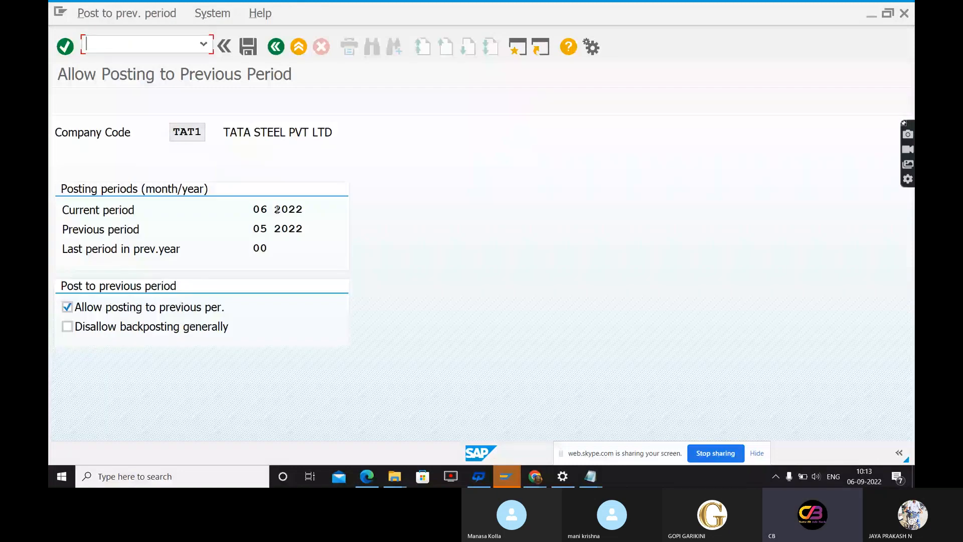
pyautogui.write('/NMB1C')
pyautogui.press('Return')
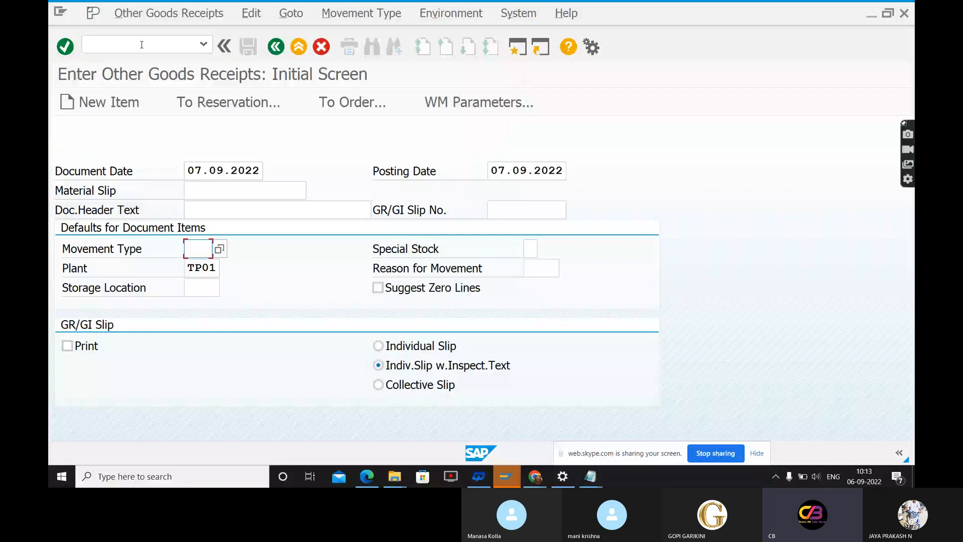
# Set both the document date and the posting date of the goods receipt to 06.09.2022
pyautogui.click(201, 171)
pyautogui.press('BackSpace')
pyautogui.write('6')
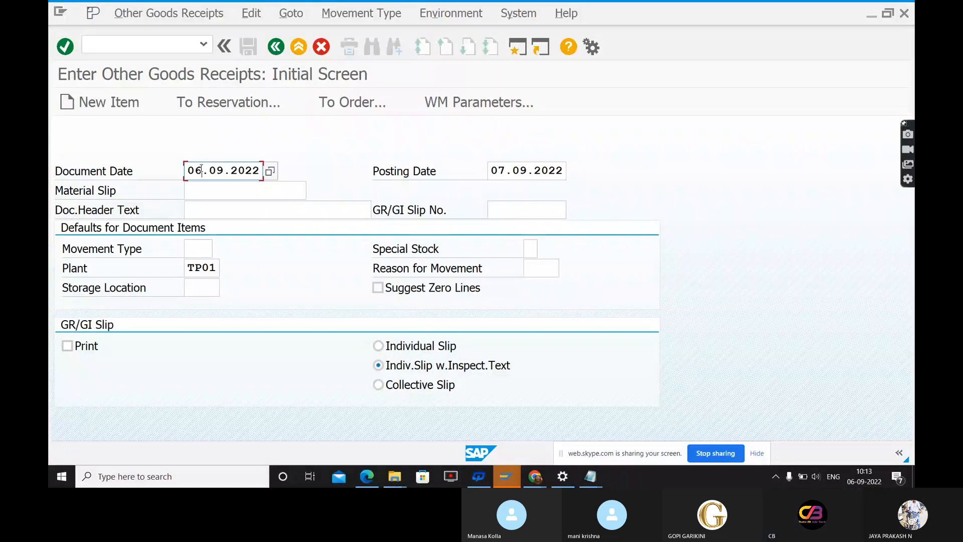
pyautogui.click(502, 170)
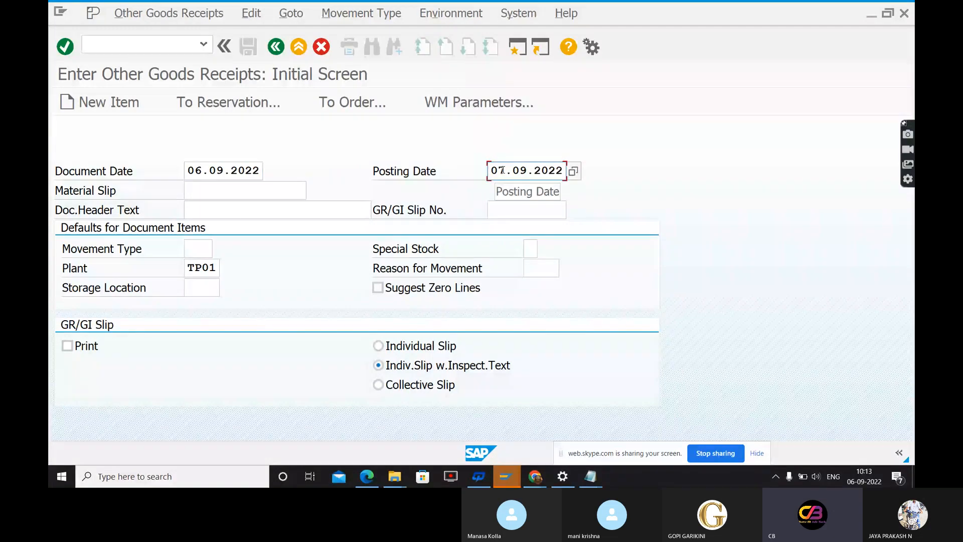
pyautogui.press('BackSpace')
pyautogui.write('6')
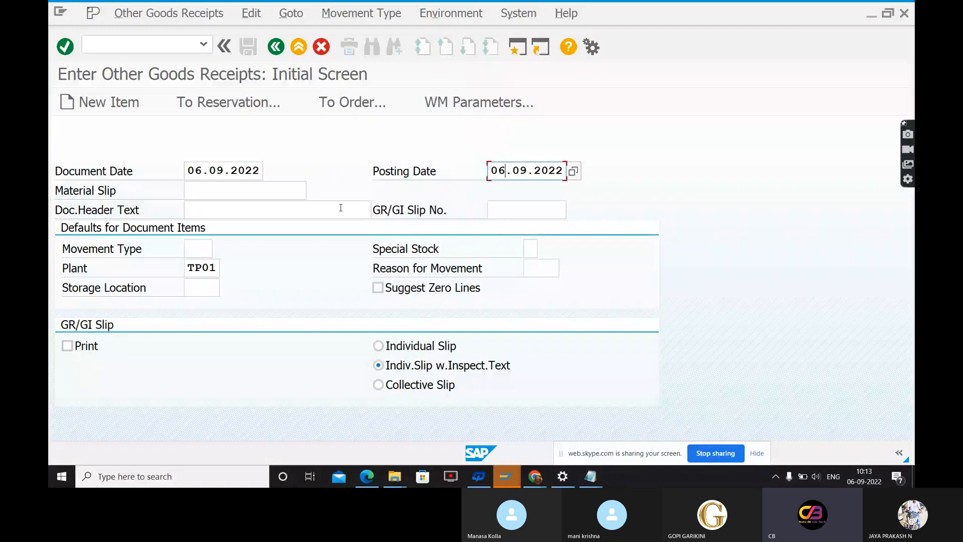
# Enter header text Goods Receipt, movement type 521 and storage location TS01, and continue to the item entry
pyautogui.click(303, 214)
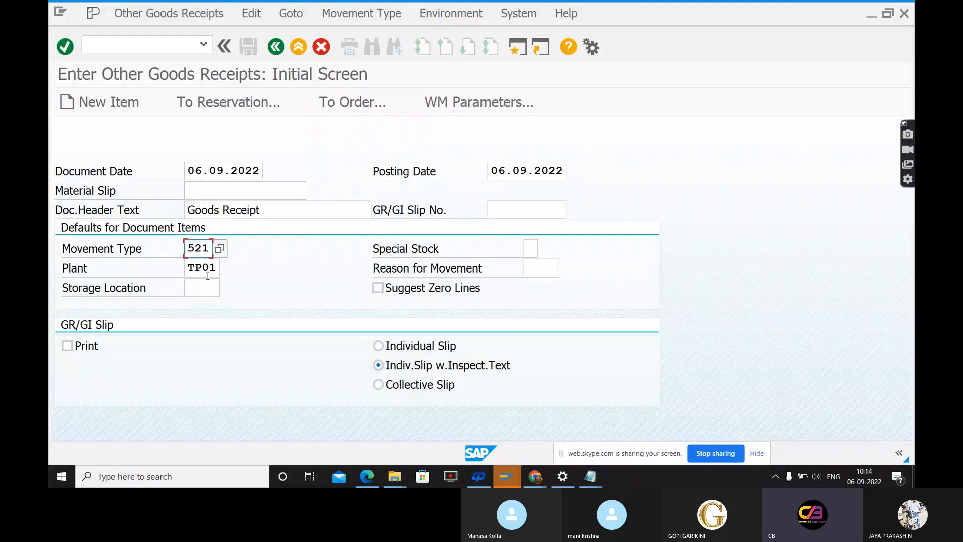
pyautogui.click(207, 287)
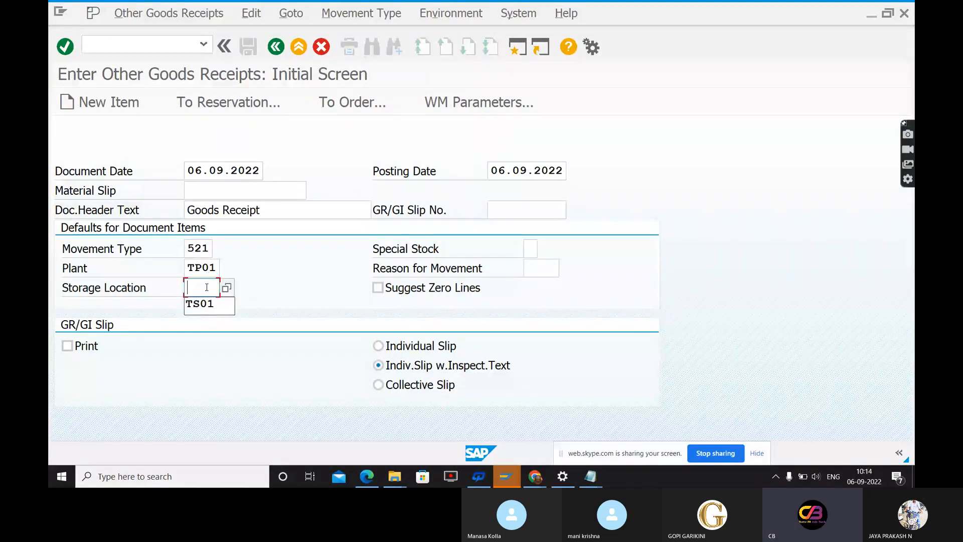
pyautogui.write('TS01')
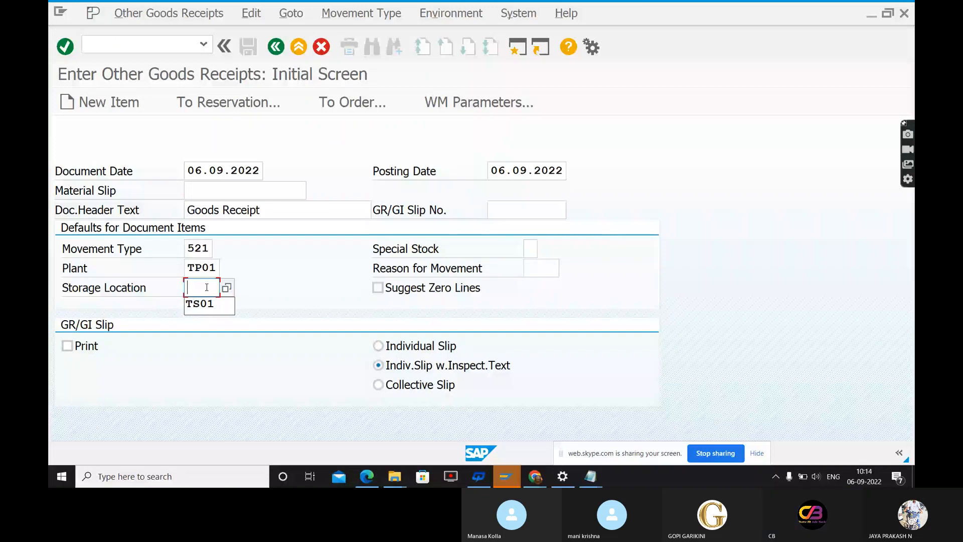
pyautogui.press('Return')
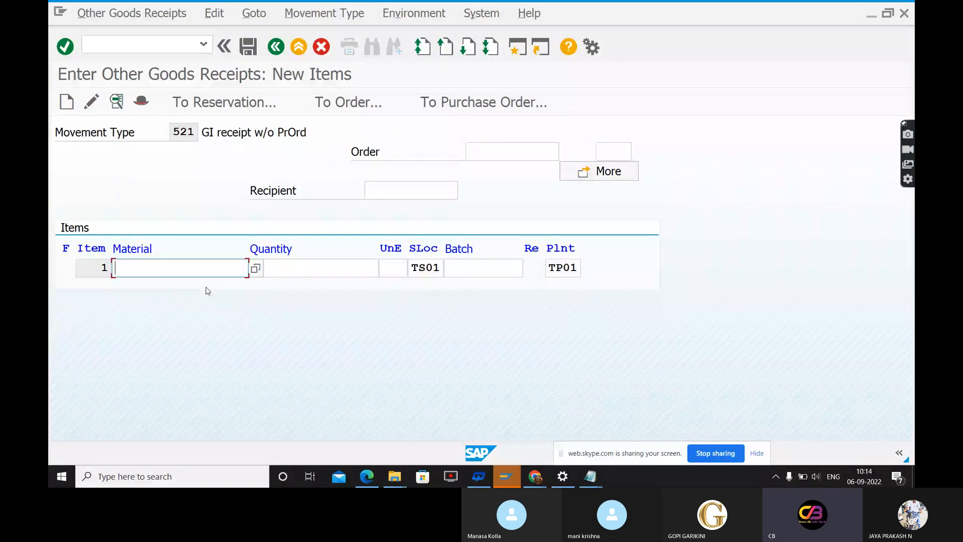
# Enter material 3239 with quantity 100 in item 1, and look up the possible units of measure
pyautogui.write('3239')
pyautogui.press('Tab')
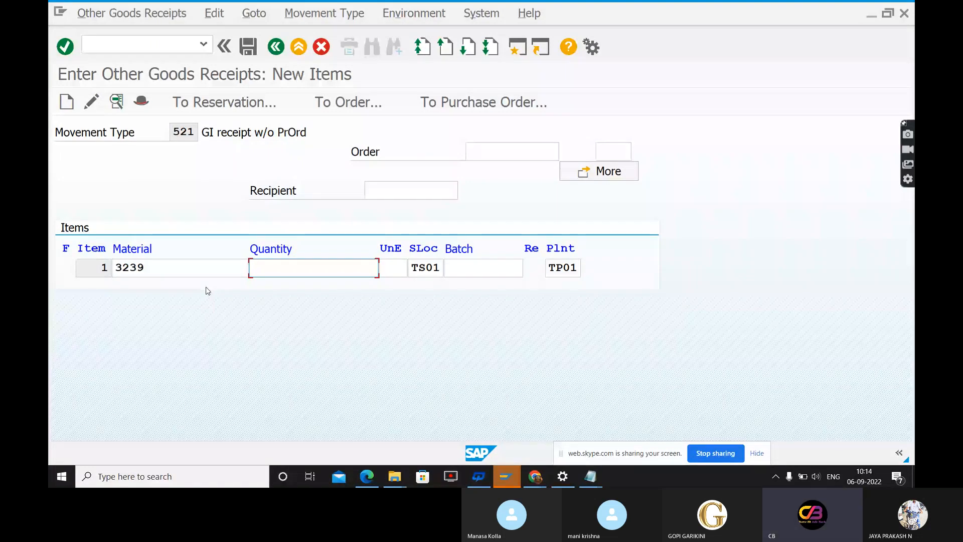
pyautogui.write('100')
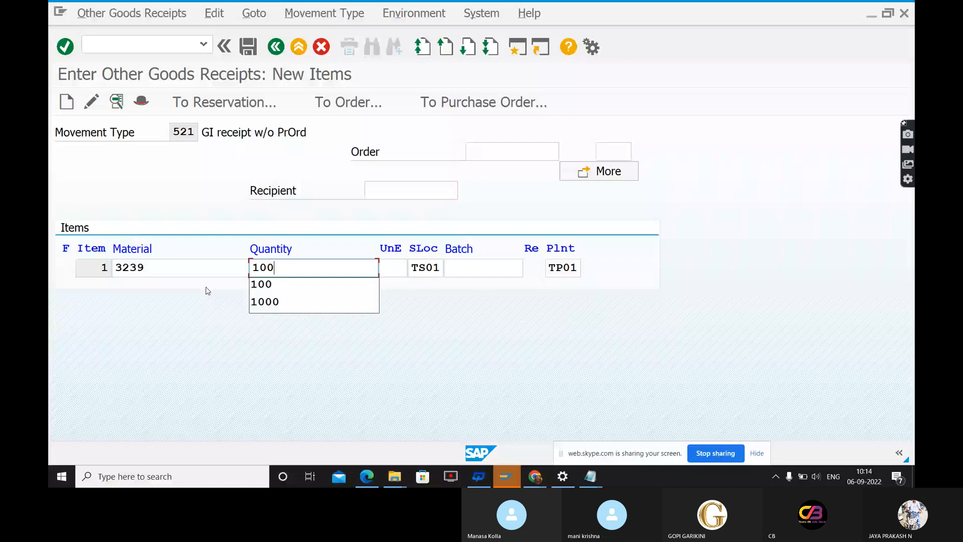
pyautogui.click(395, 269)
pyautogui.click(416, 268)
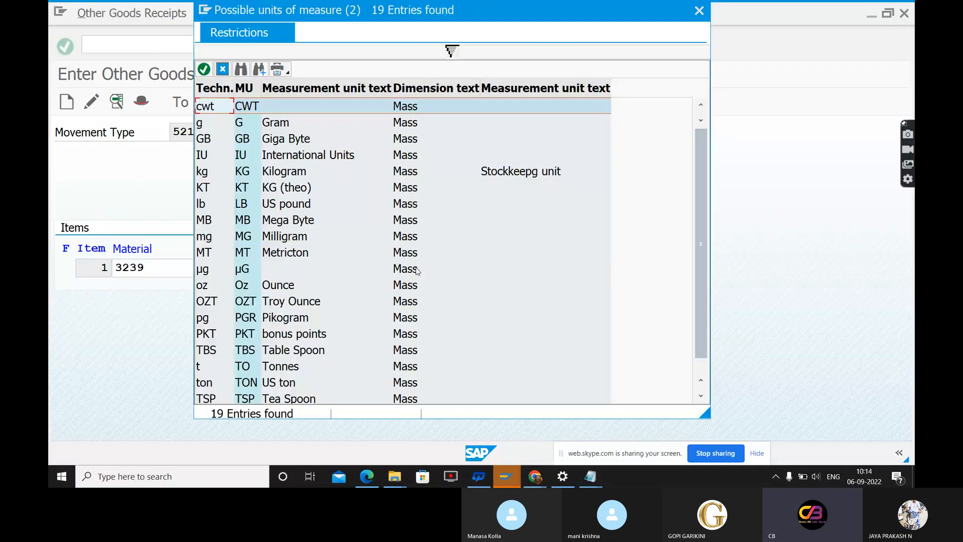
pyautogui.click(700, 11)
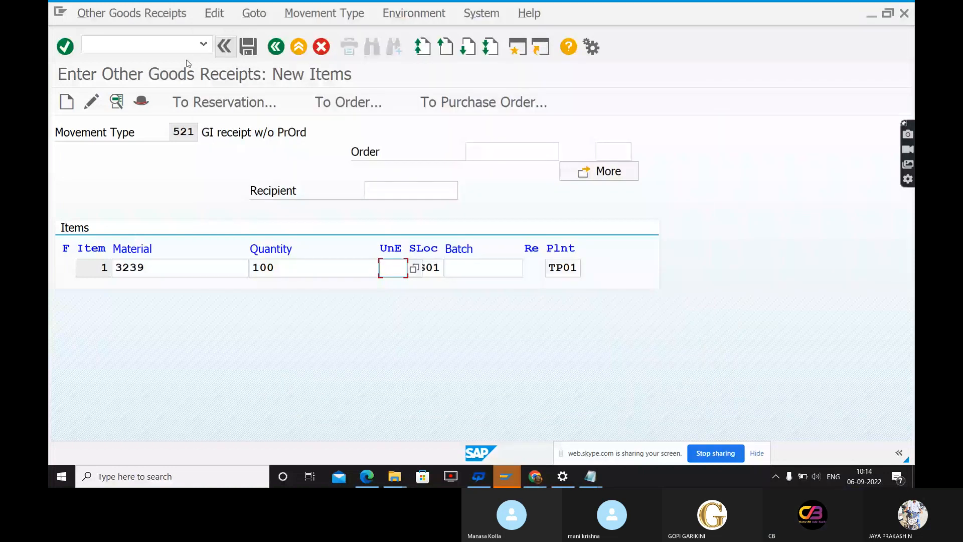
# Open the Stock Overview in a new session and display the stock of material 3239 for plant TP01 and storage location TS01
pyautogui.click(173, 48)
pyautogui.write('/OMJJ')
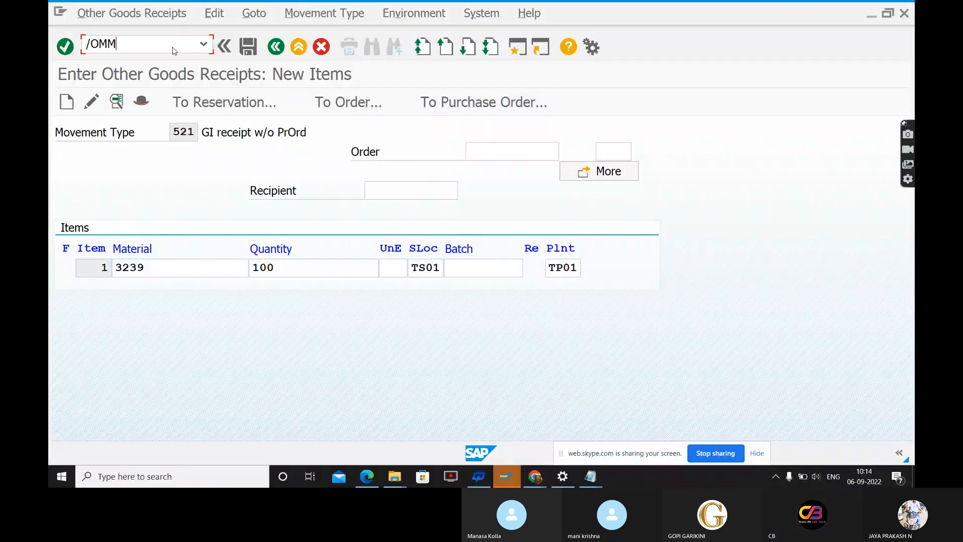
pyautogui.press('Return')
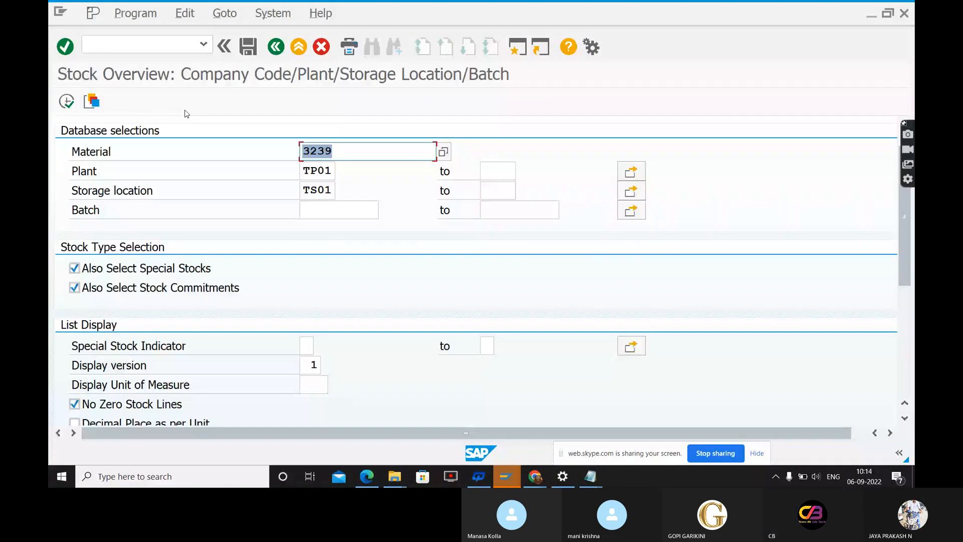
pyautogui.click(66, 103)
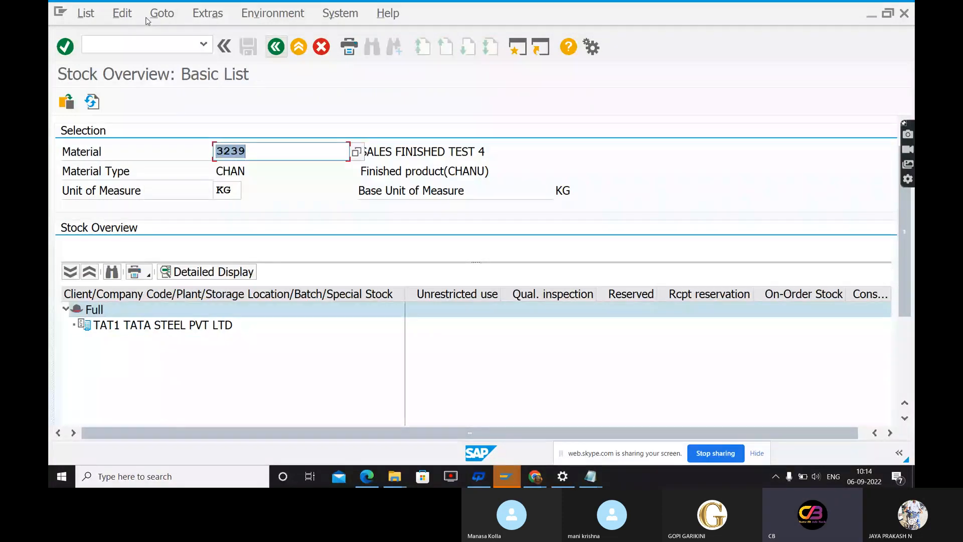
pyautogui.click(320, 48)
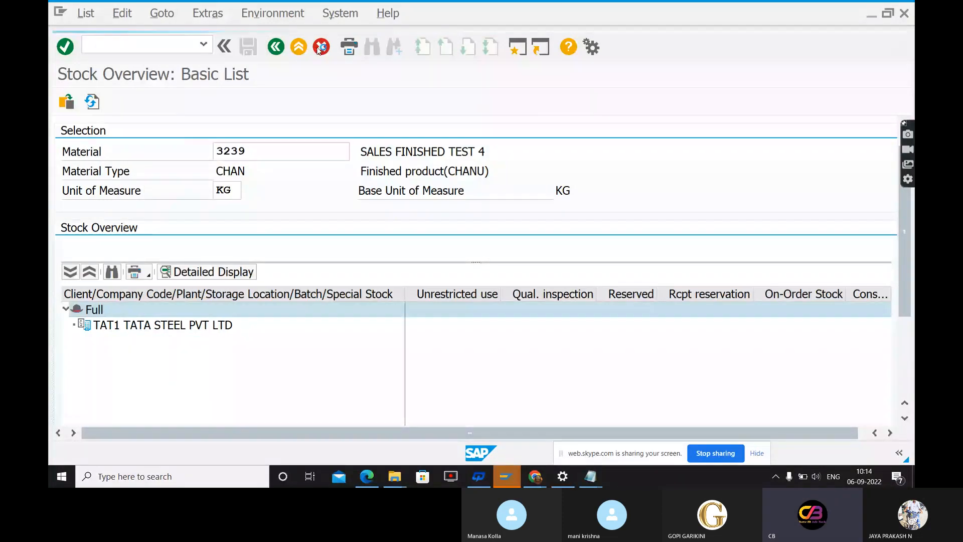